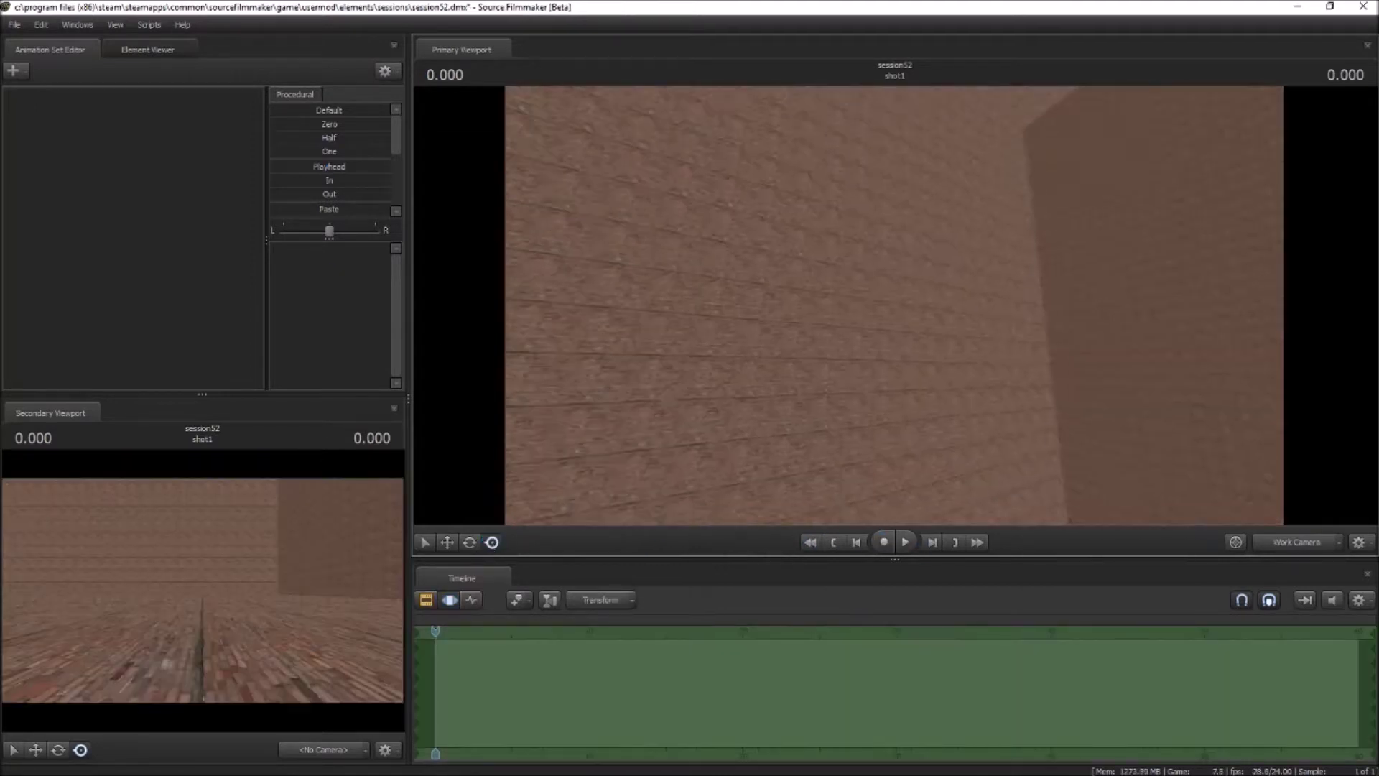
Right-click the Animation Set Editor once the brick-walled map has loaded.
right_click(195, 185)
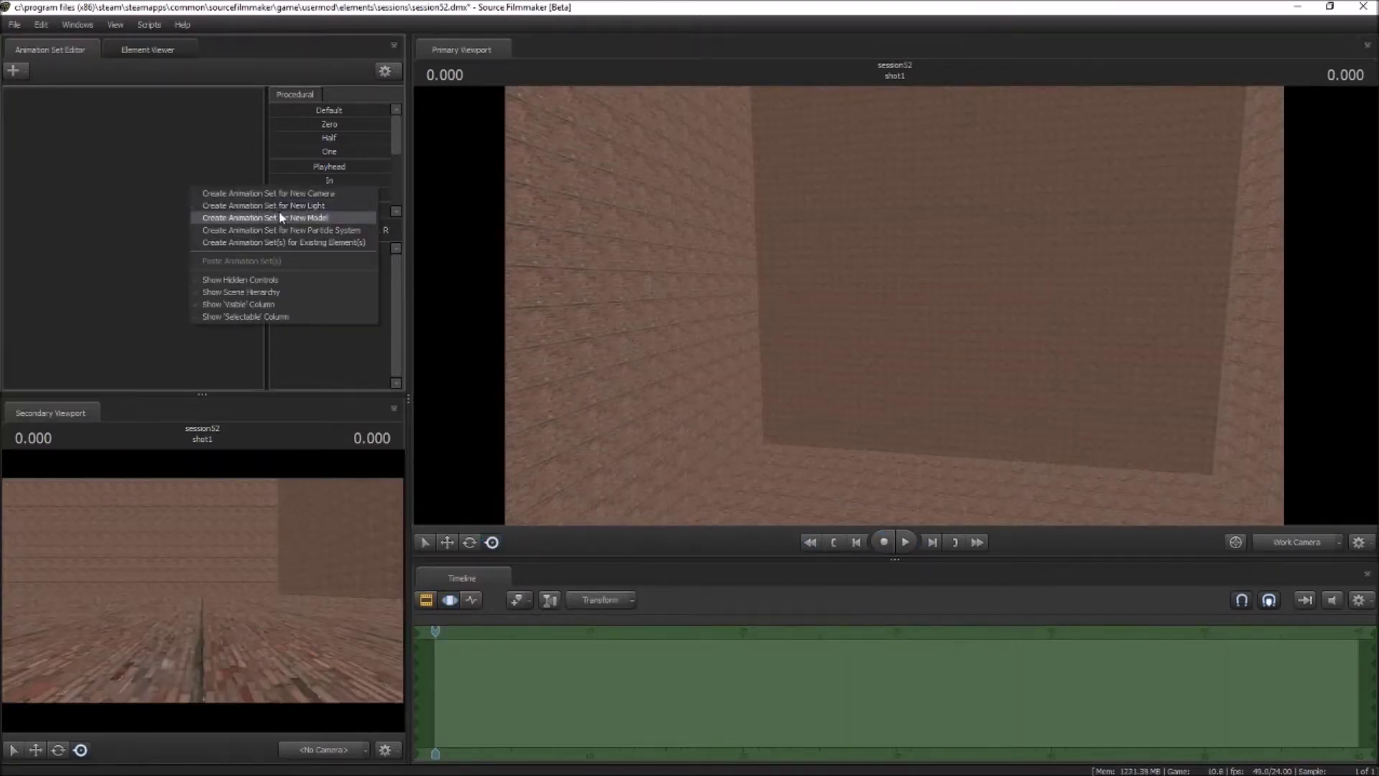
Load the Nurse model as nurse1, then add a camera and drag it to frame her.
click(278, 215)
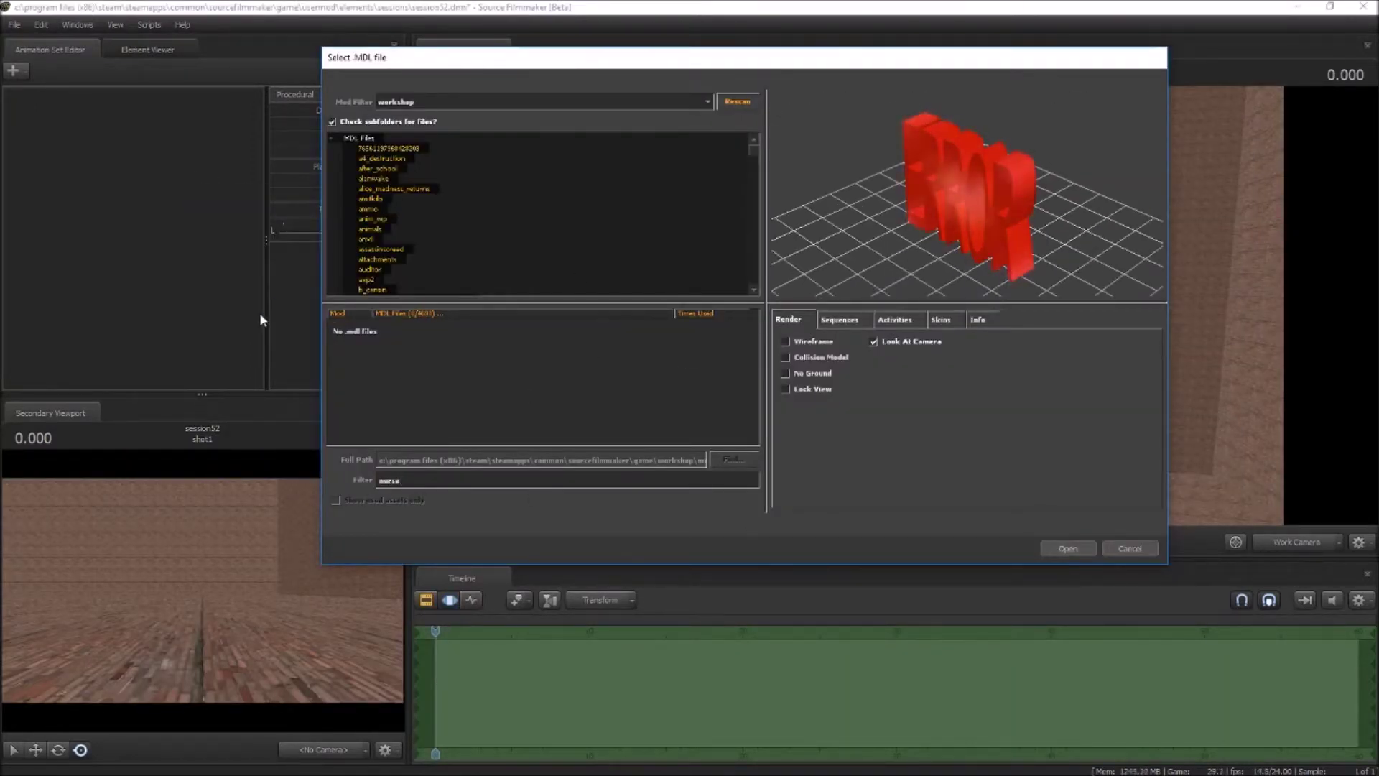
click(1061, 548)
right_click(140, 181)
click(280, 246)
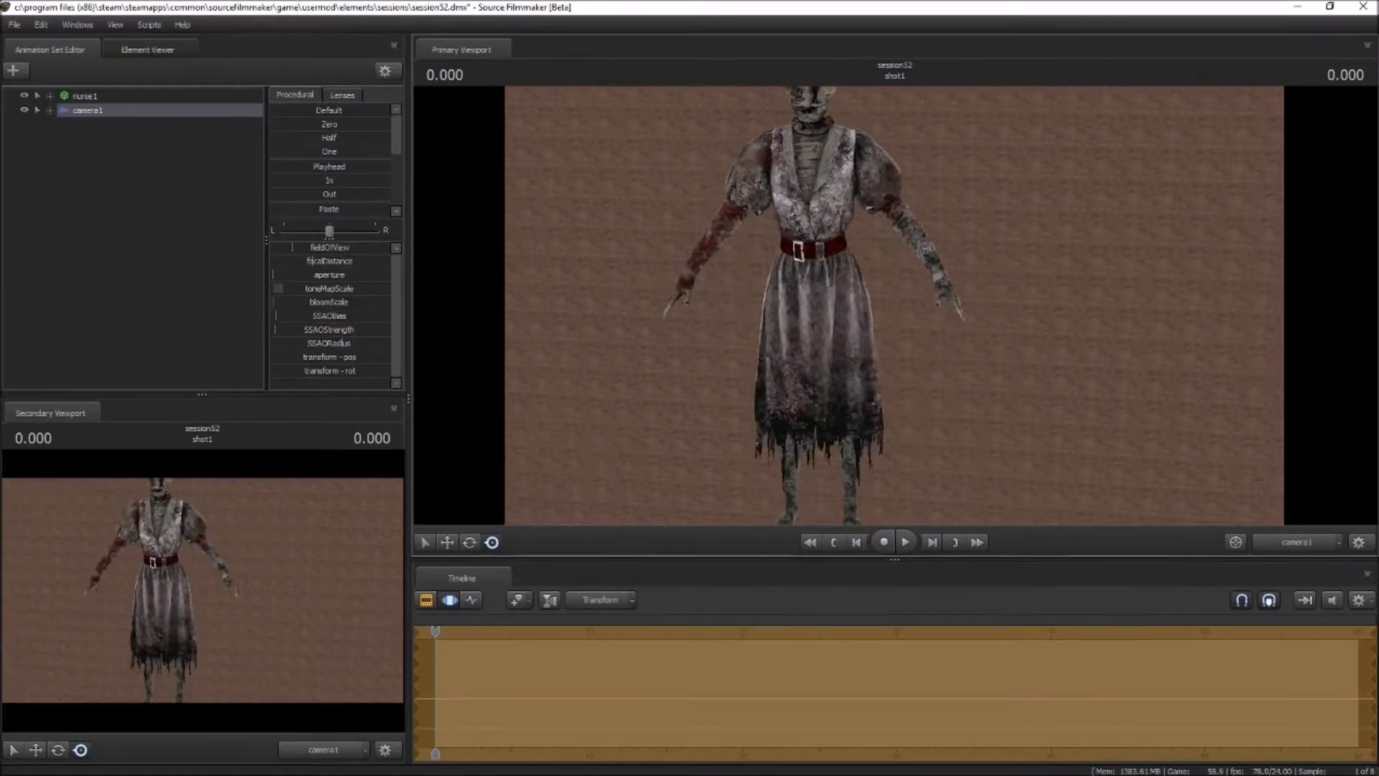
mouse_move(894, 305)
mouse_down()
mouse_move(790, 305)
mouse_move(933, 305)
mouse_up()
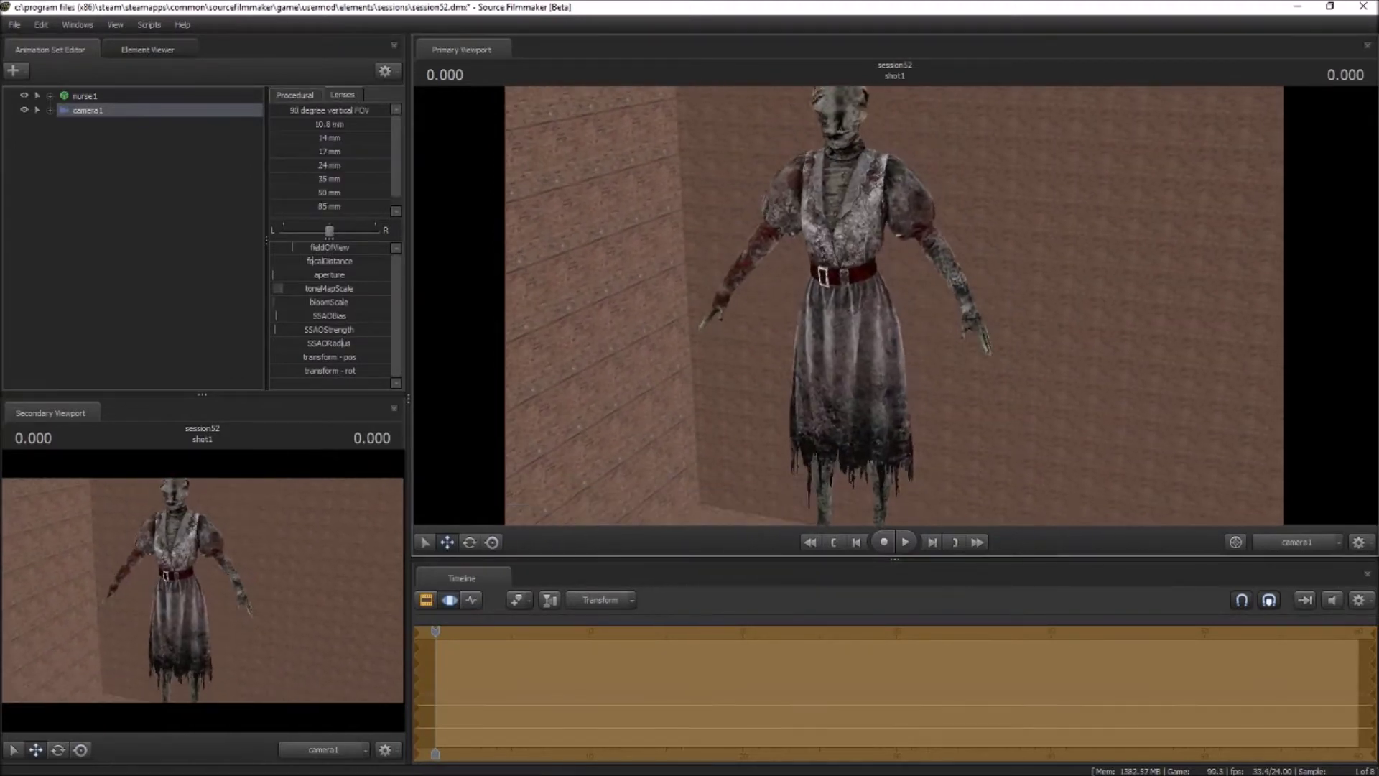
drag(933, 306, 890, 303)
click(890, 303)
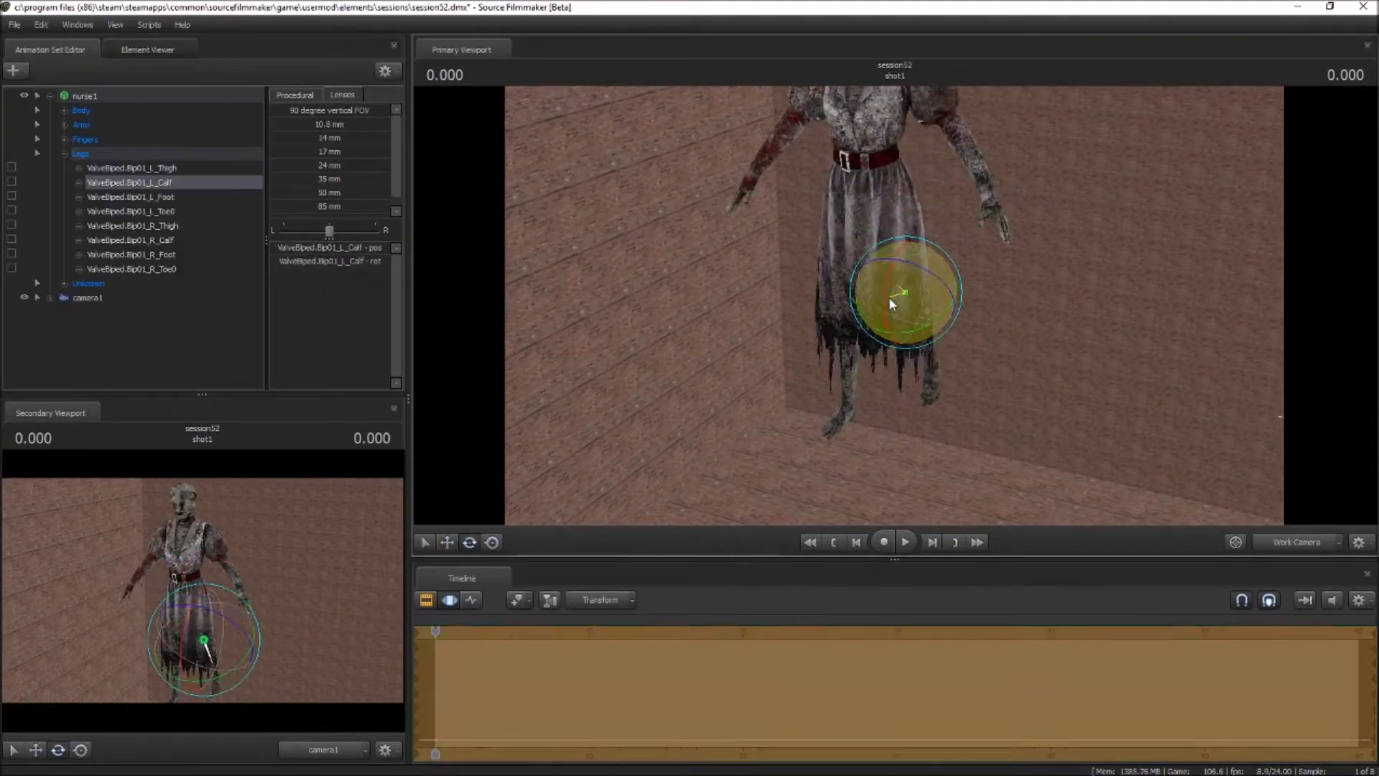
Zoom in on the Nurse's legs and select her calf and dress joints for posing.
click(831, 209)
click(824, 302)
drag(824, 301, 855, 239)
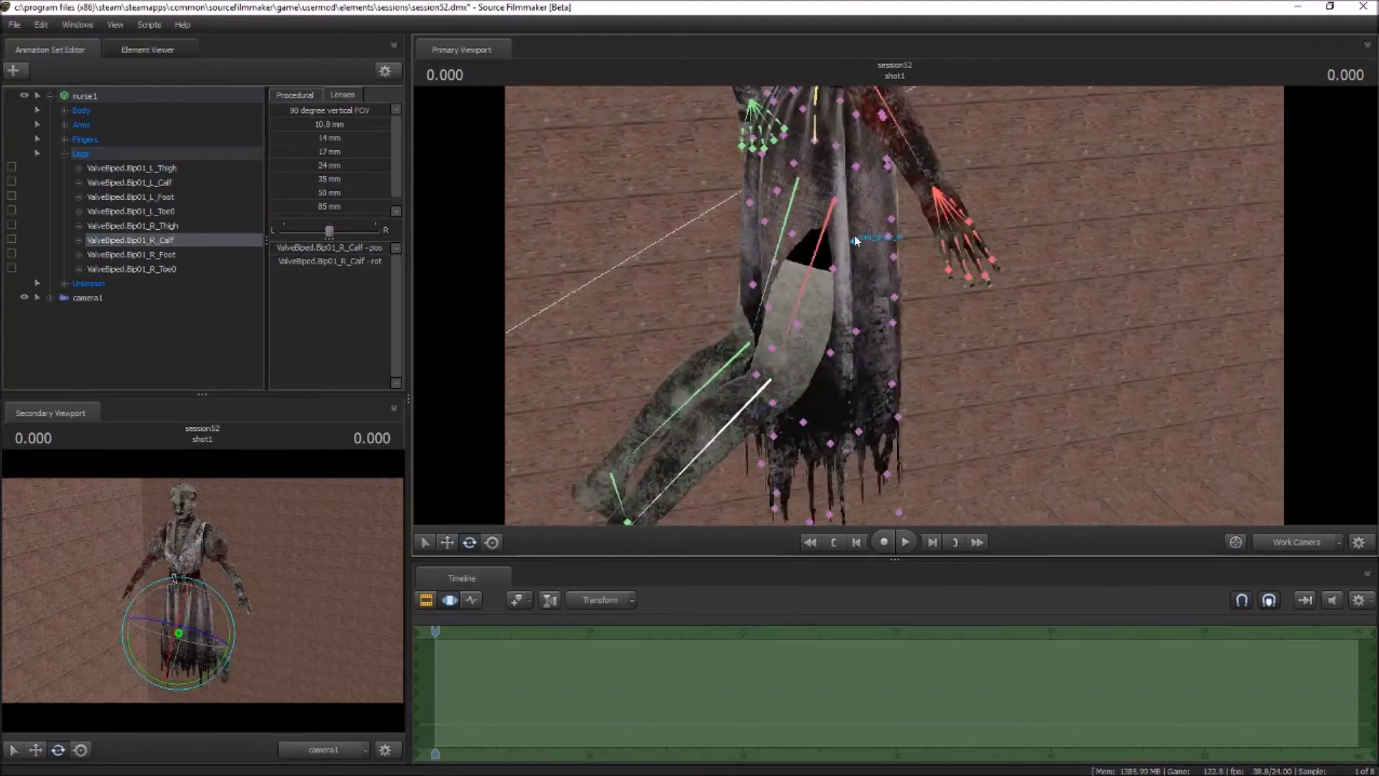
click(854, 239)
drag(767, 275, 754, 273)
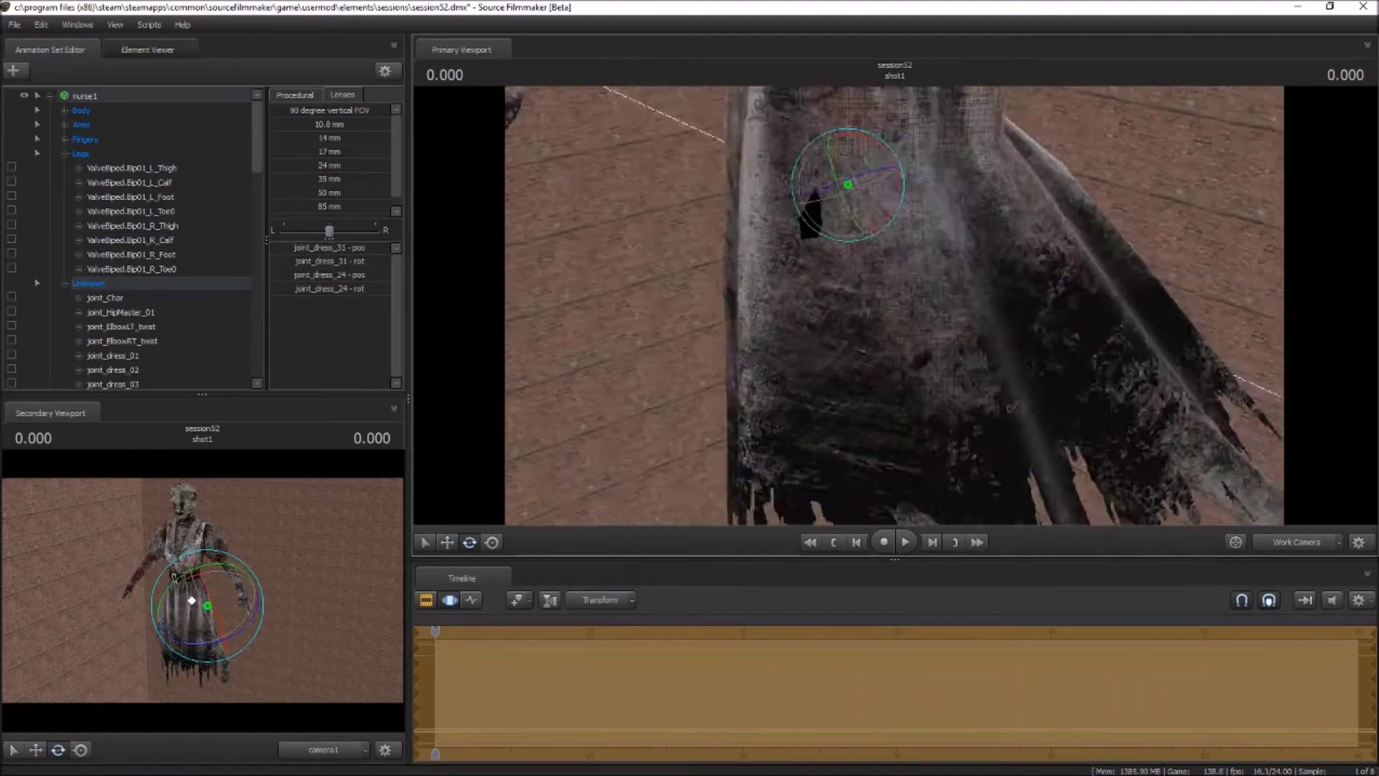
click(751, 272)
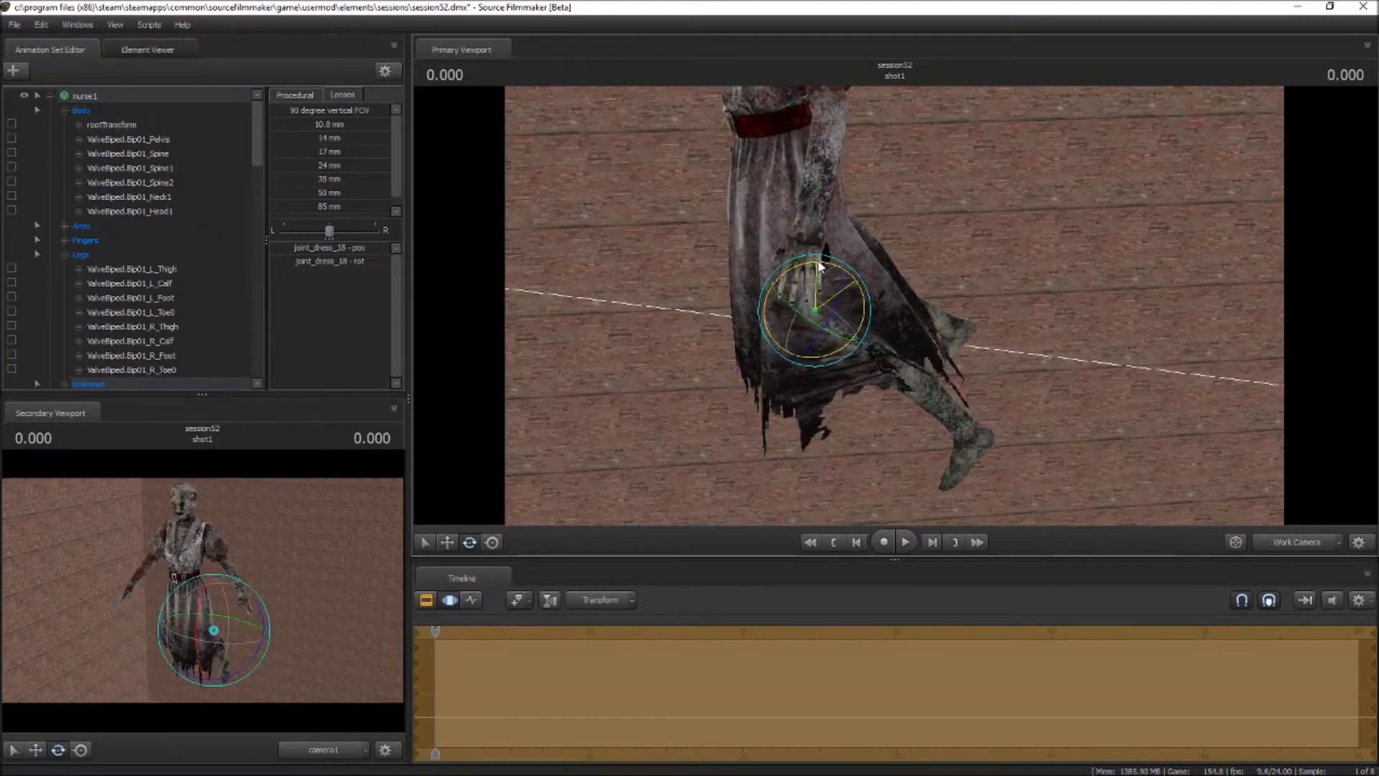
Rotate the Nurse's torso in local axes and raise her left arm high.
click(918, 402)
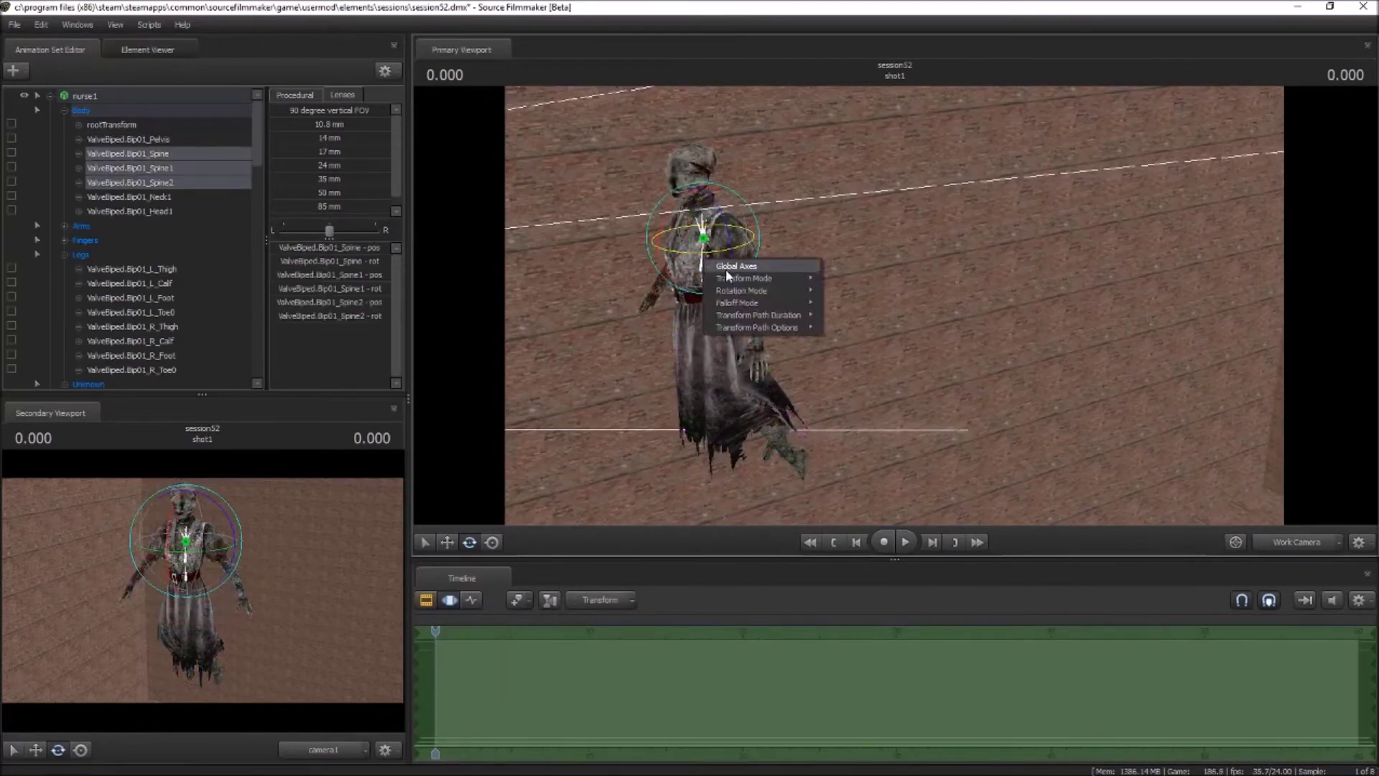
click(726, 273)
drag(727, 273, 738, 262)
key(Down)
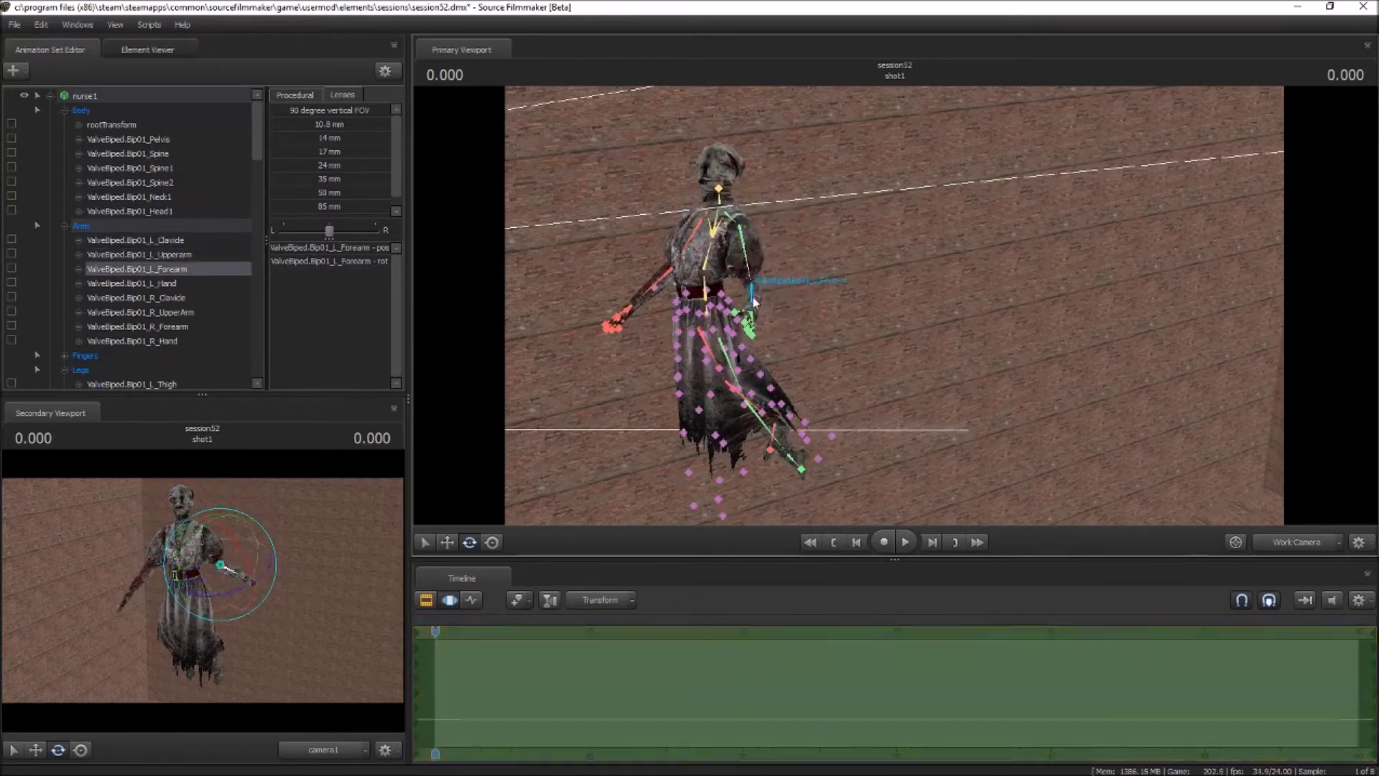
key(Down)
mouse_move(715, 330)
mouse_down()
mouse_move(754, 287)
mouse_move(797, 336)
mouse_up()
key(Up)
key(Up)
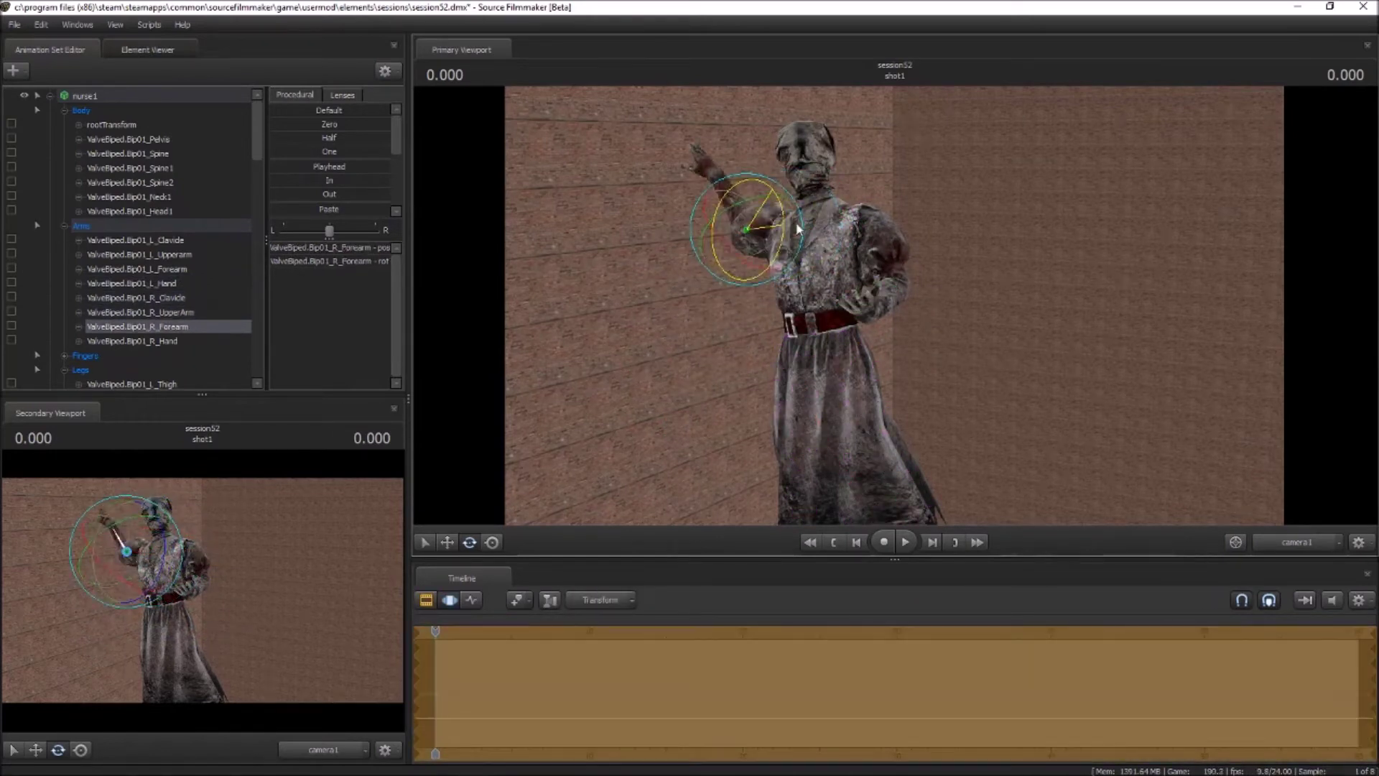
drag(785, 255, 784, 239)
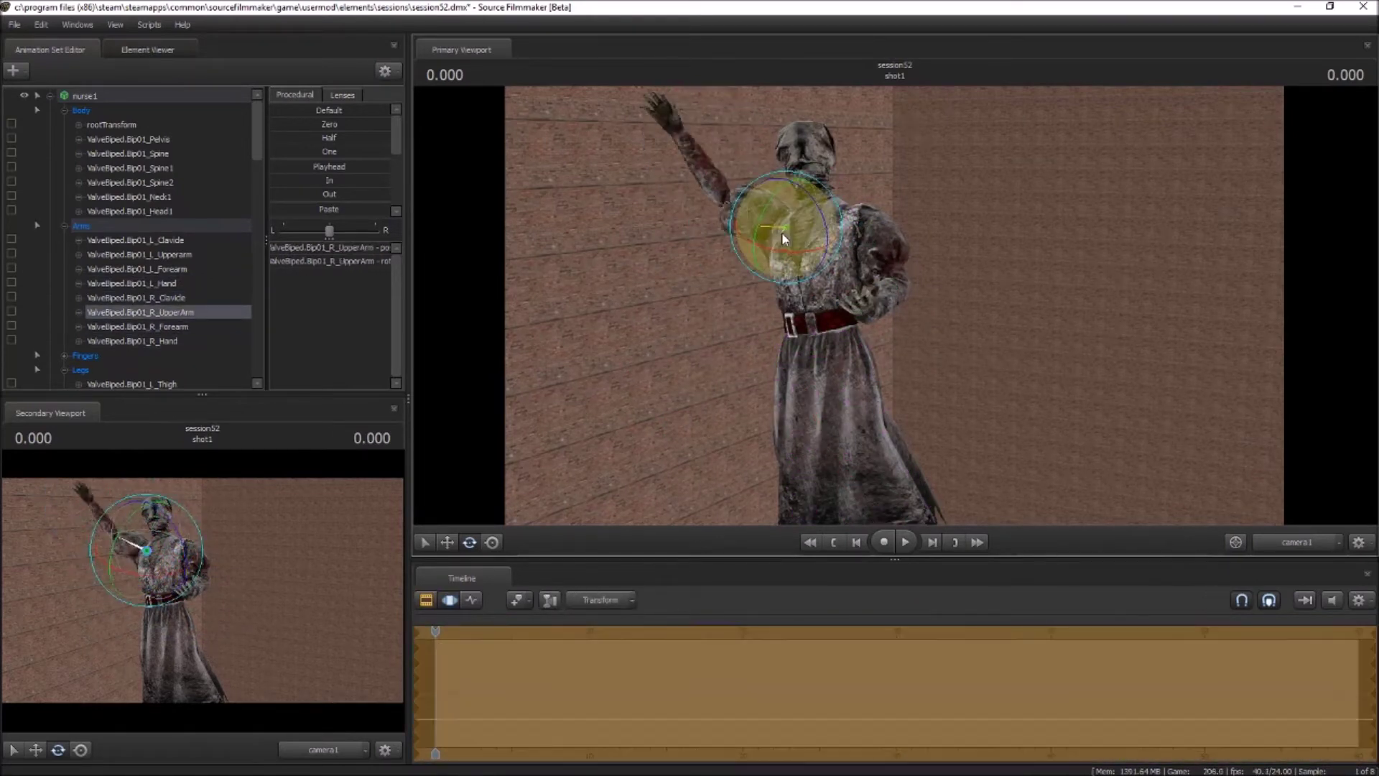
Lean the Nurse's spine forward, adjust dress and foot bones, and save the session.
click(800, 162)
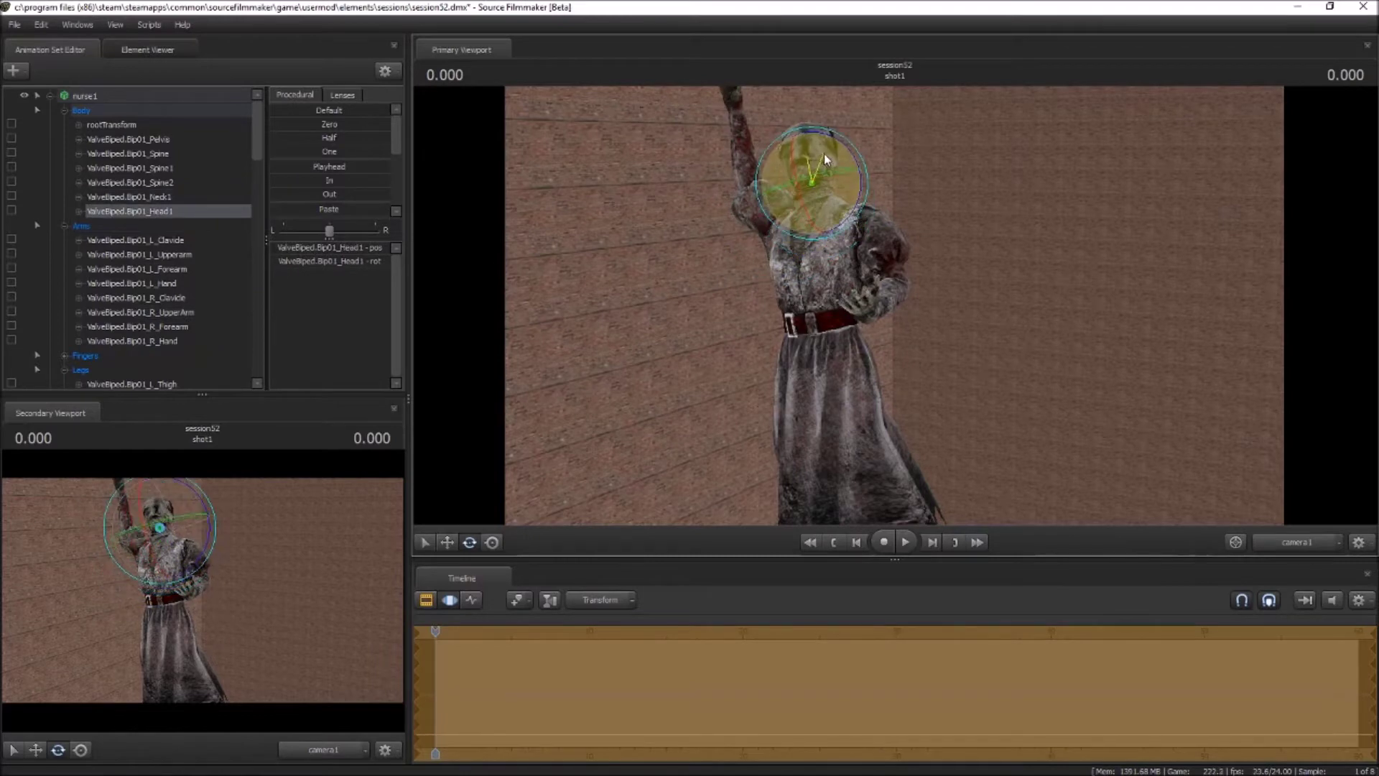
click(822, 297)
drag(828, 249, 819, 287)
click(805, 384)
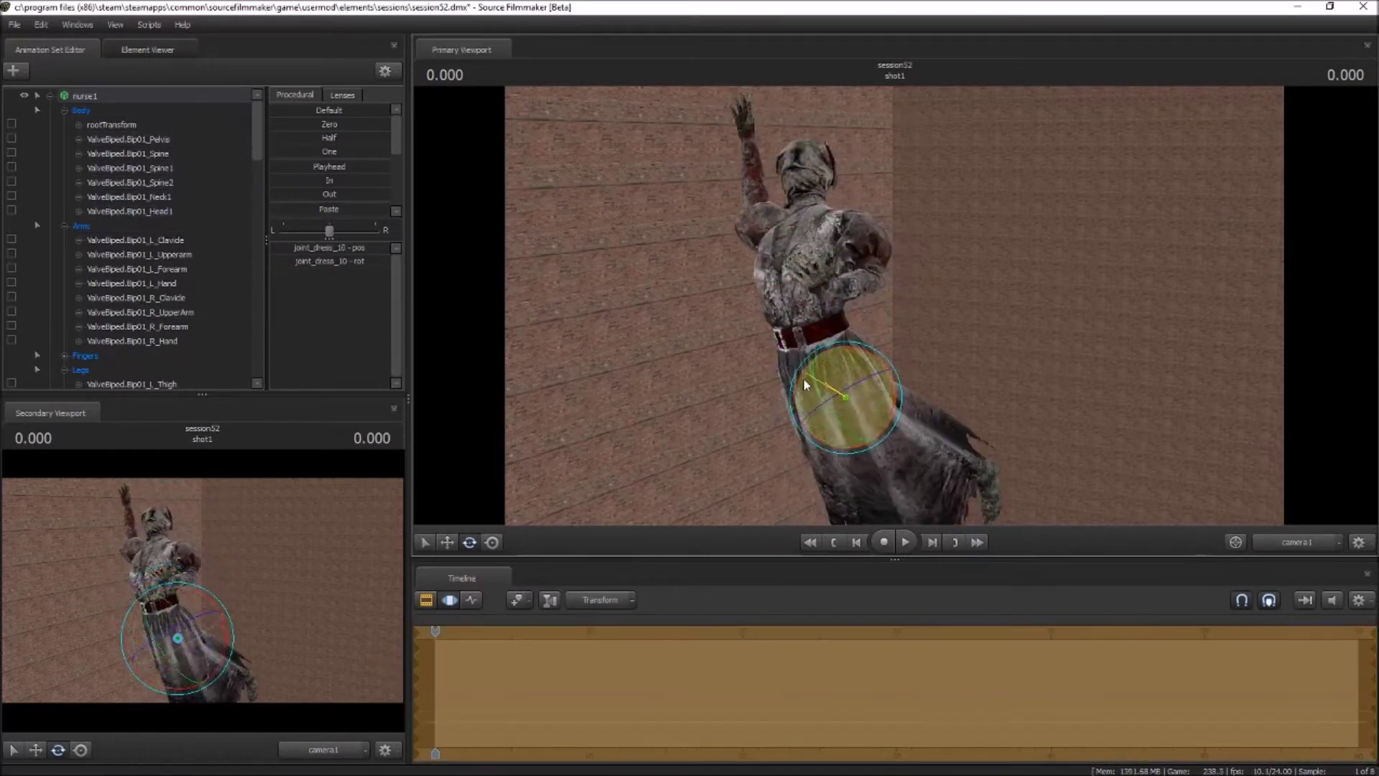
click(961, 465)
click(15, 24)
click(28, 65)
click(816, 232)
right_click(93, 163)
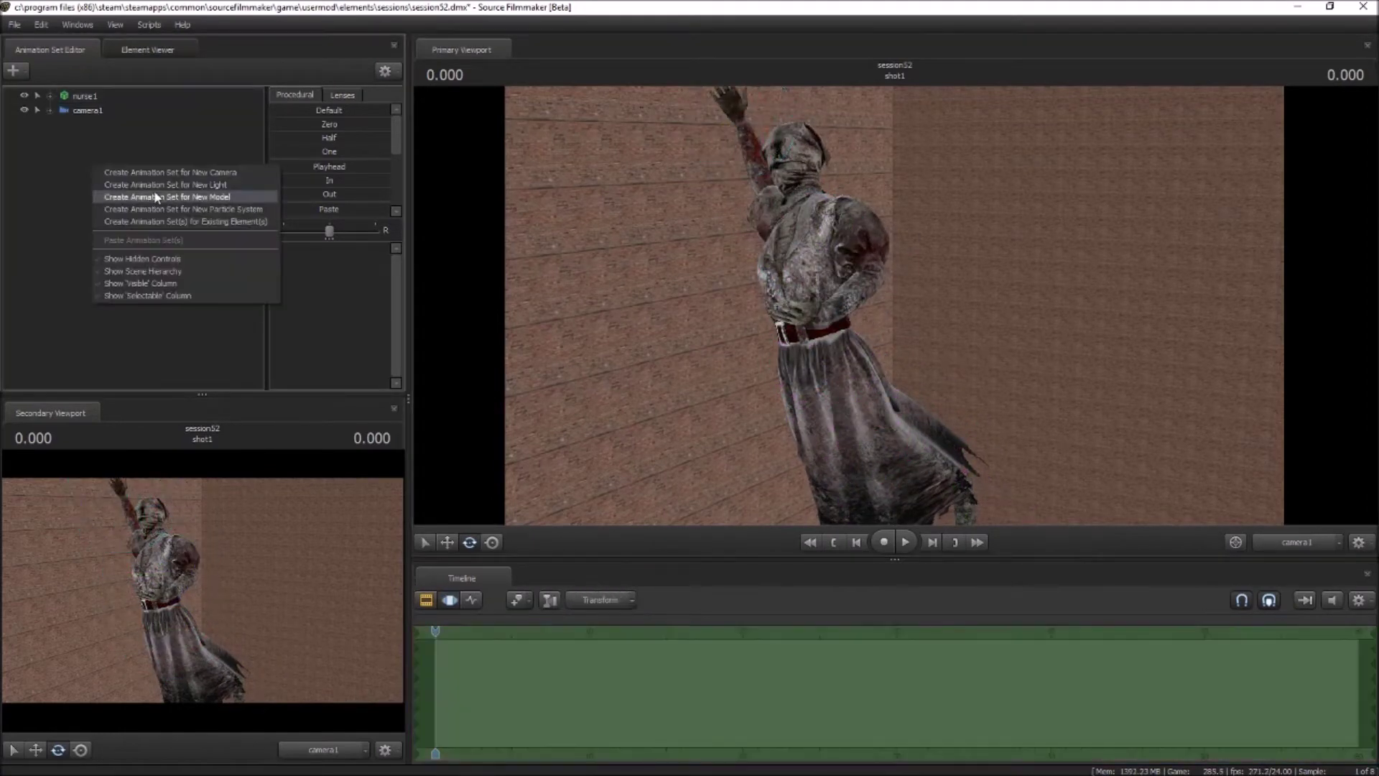
Add the bonesaw model as bonesaw1 and rotate it into the Nurse's raised hand.
click(149, 188)
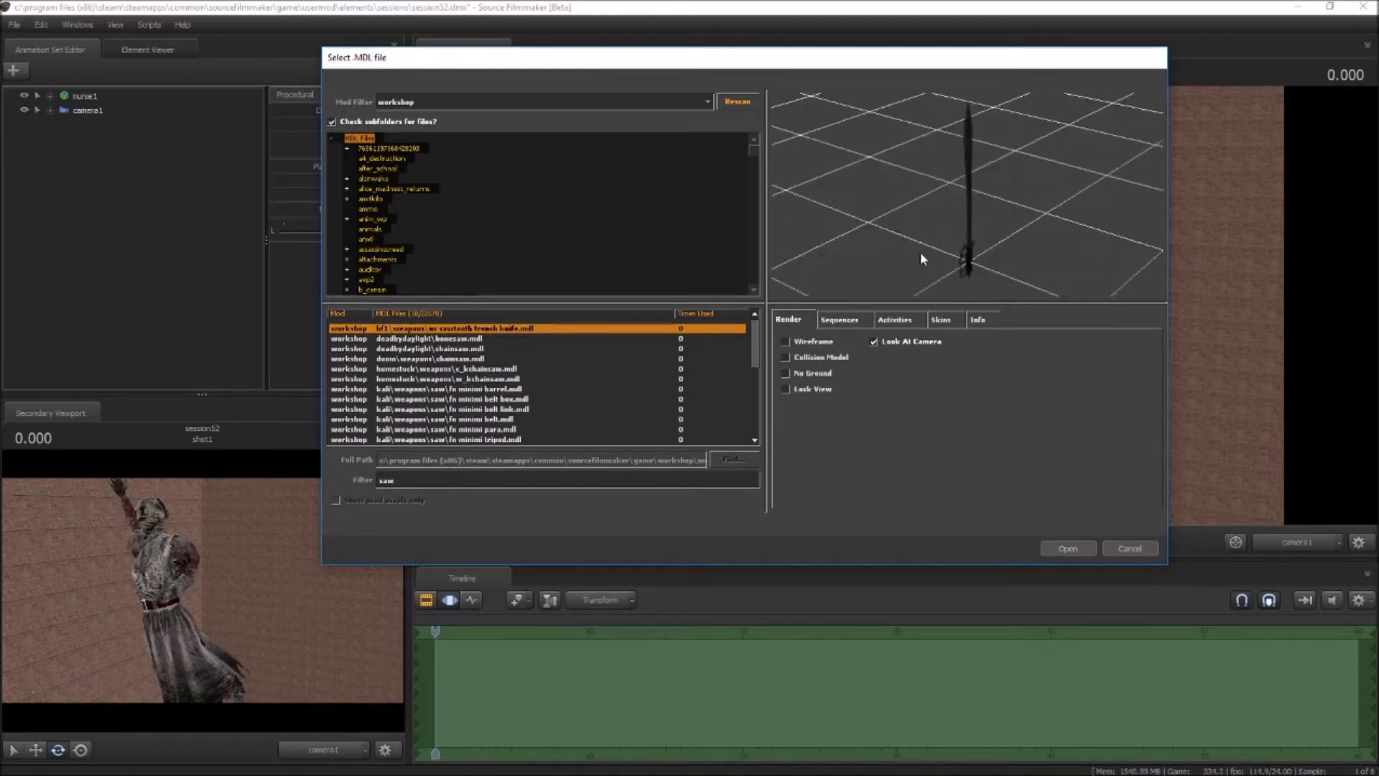
key(Return)
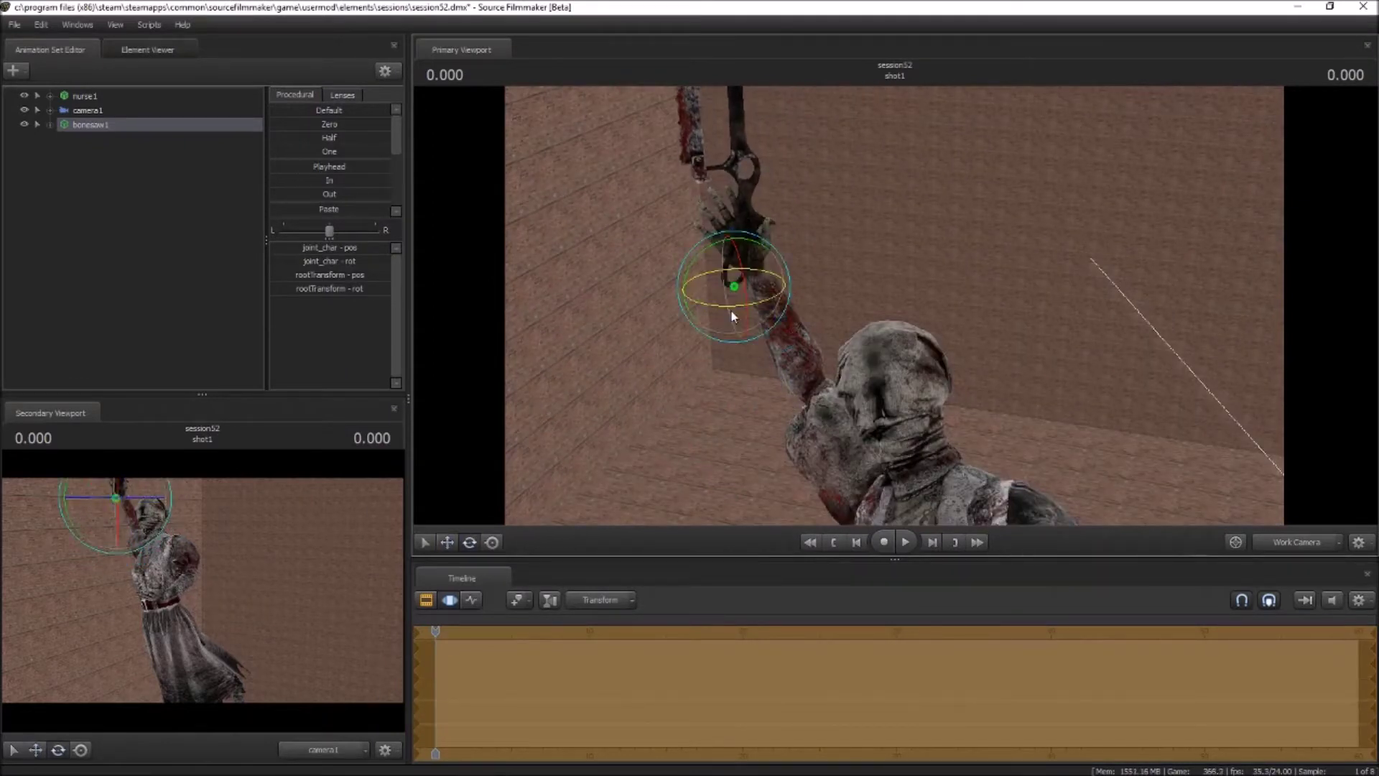
scroll(714, 294, up, 5)
click(769, 324)
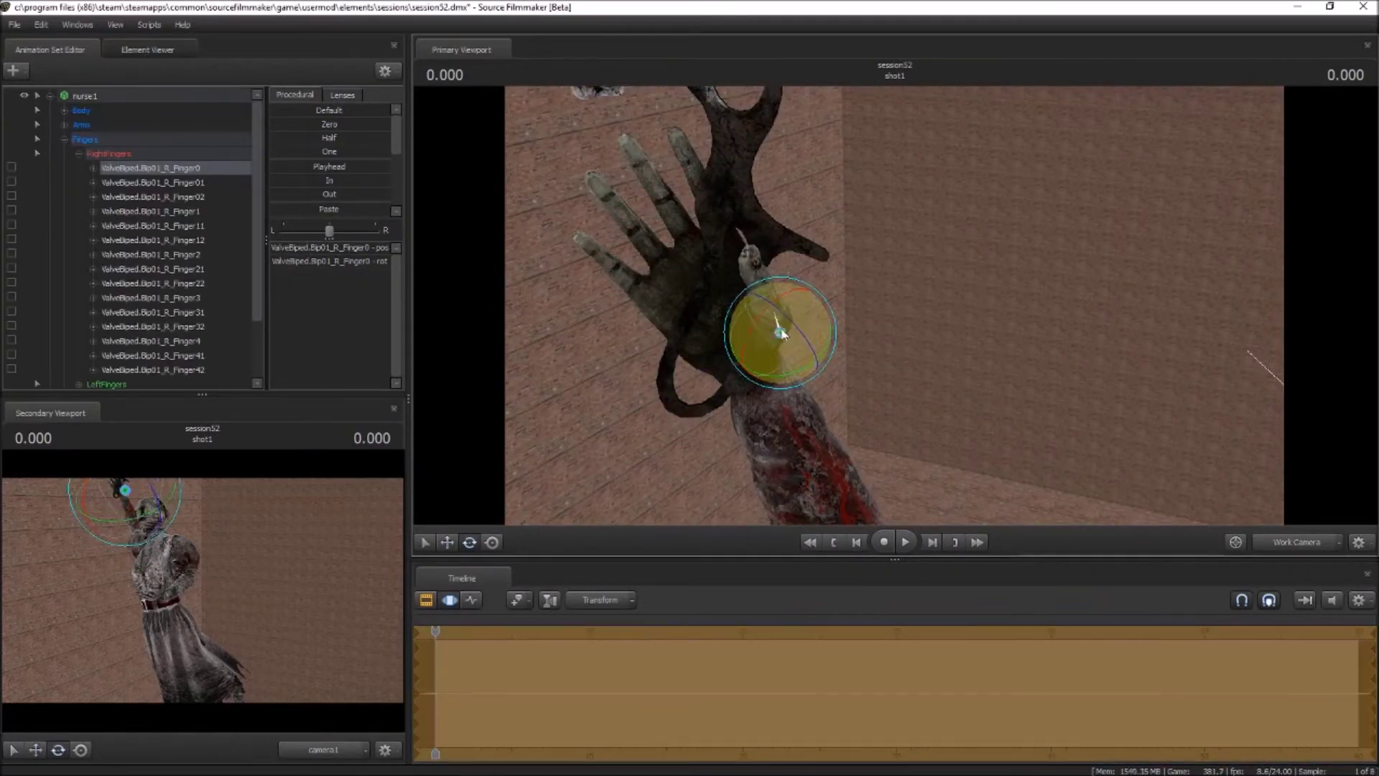
click(659, 309)
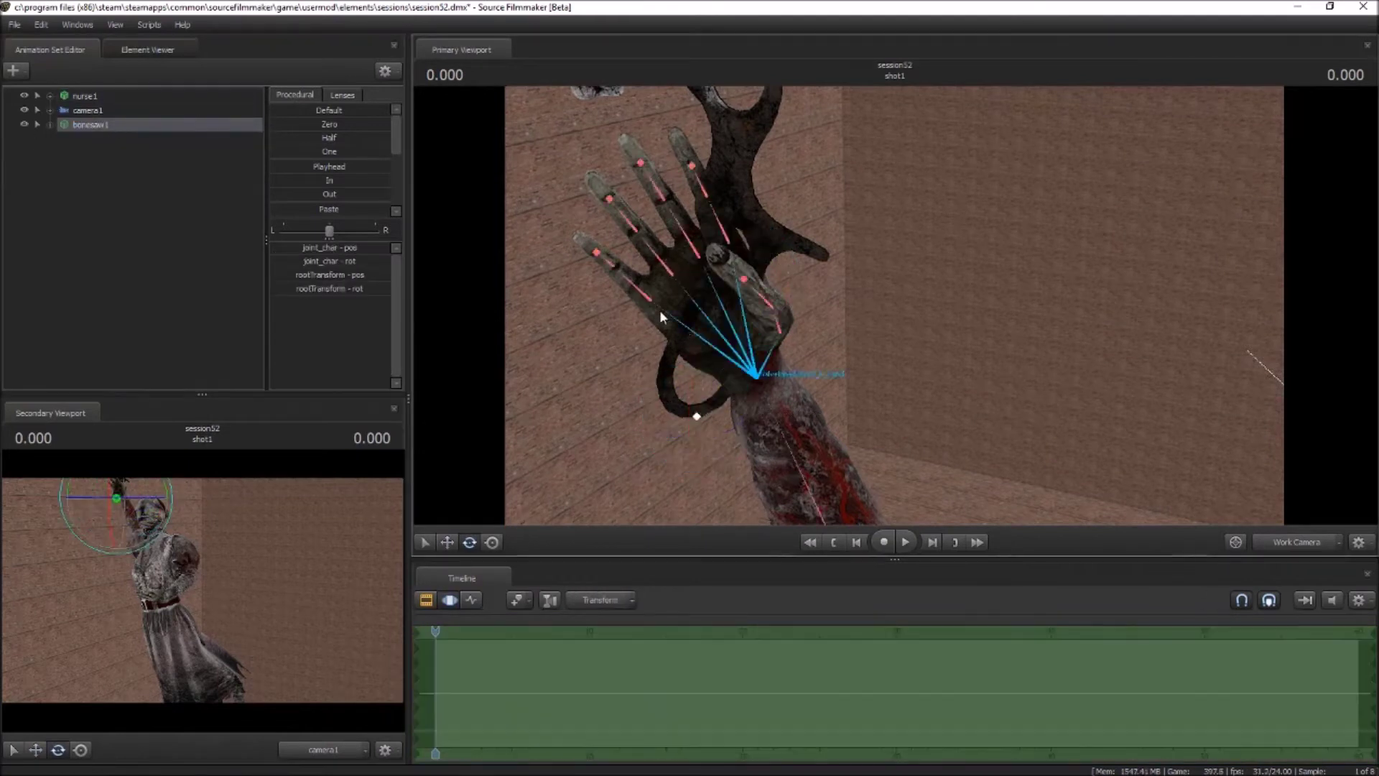
drag(711, 366, 720, 379)
Curl the middle and index fingers around the bonesaw handle.
click(625, 368)
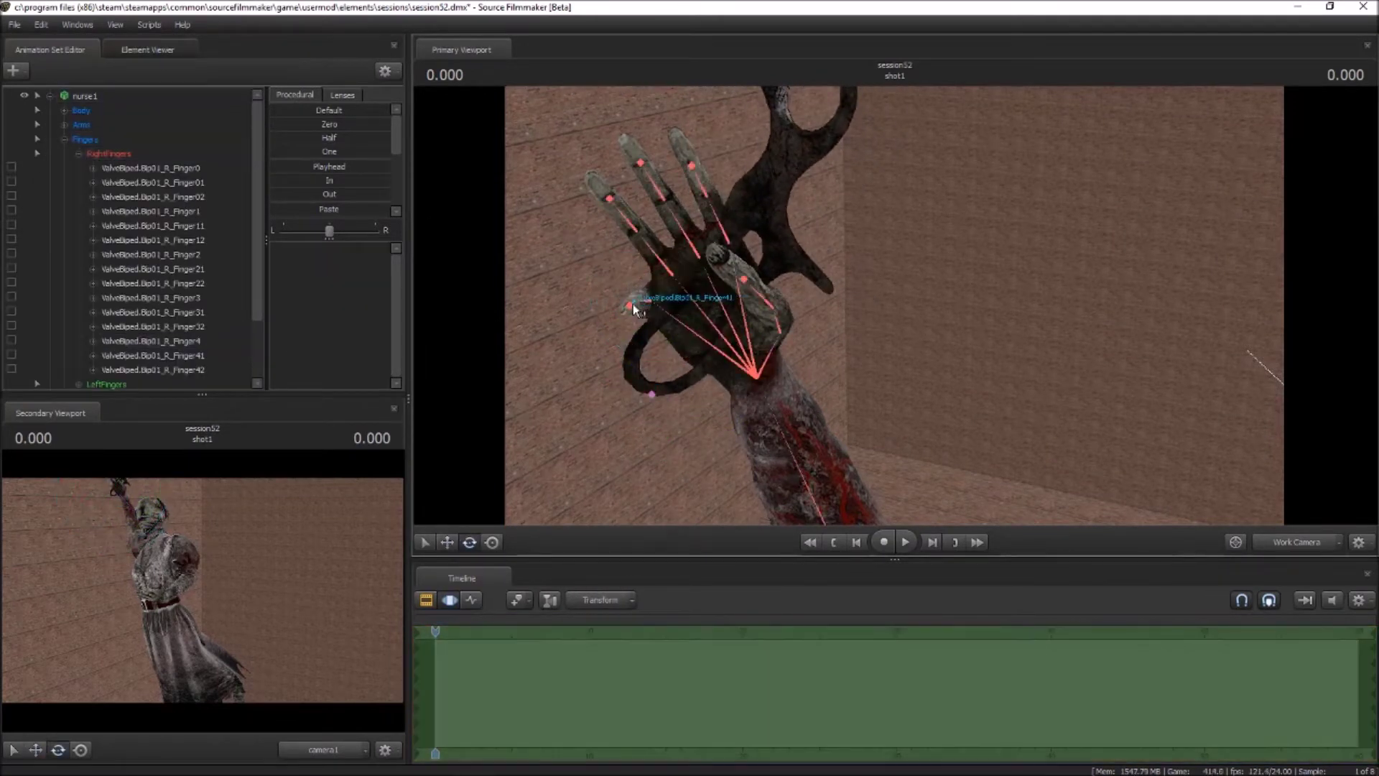
drag(646, 302, 674, 285)
click(715, 267)
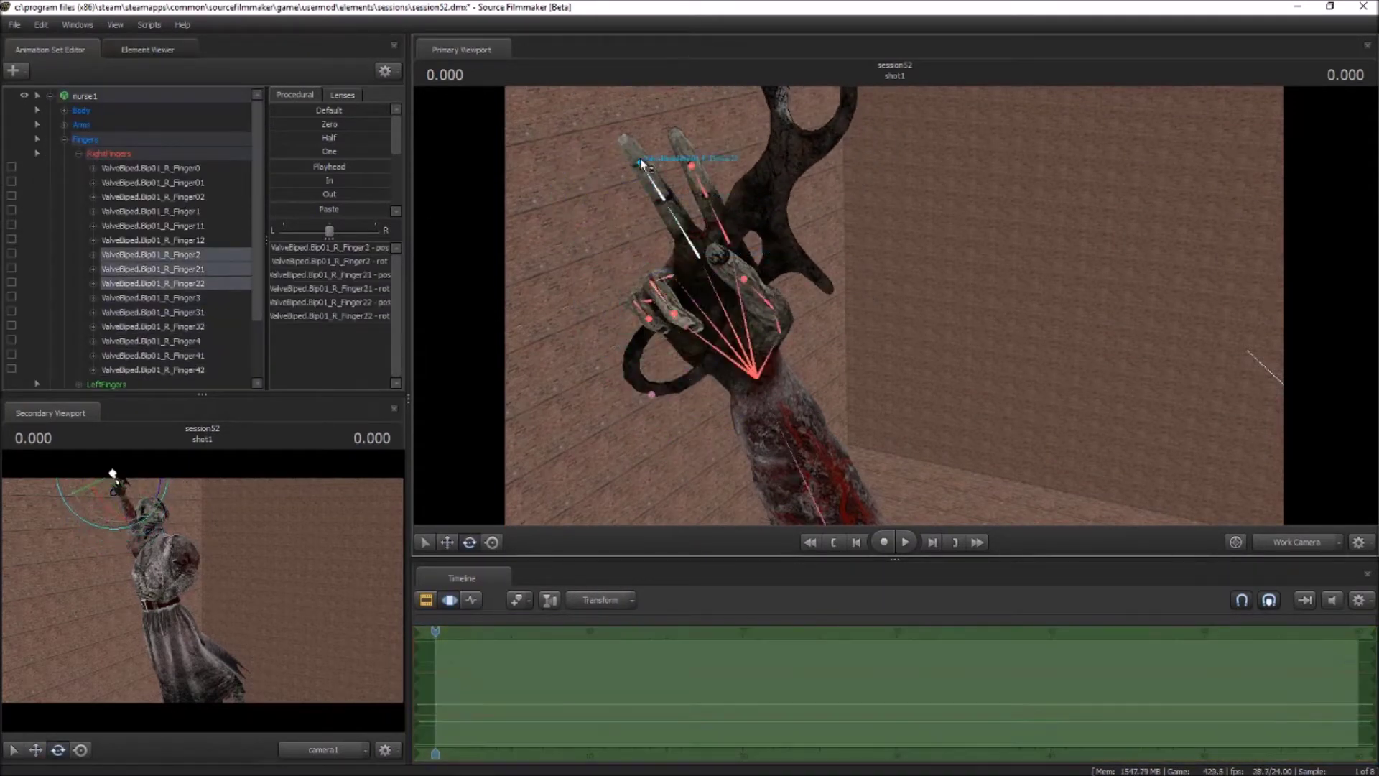
drag(718, 237, 714, 224)
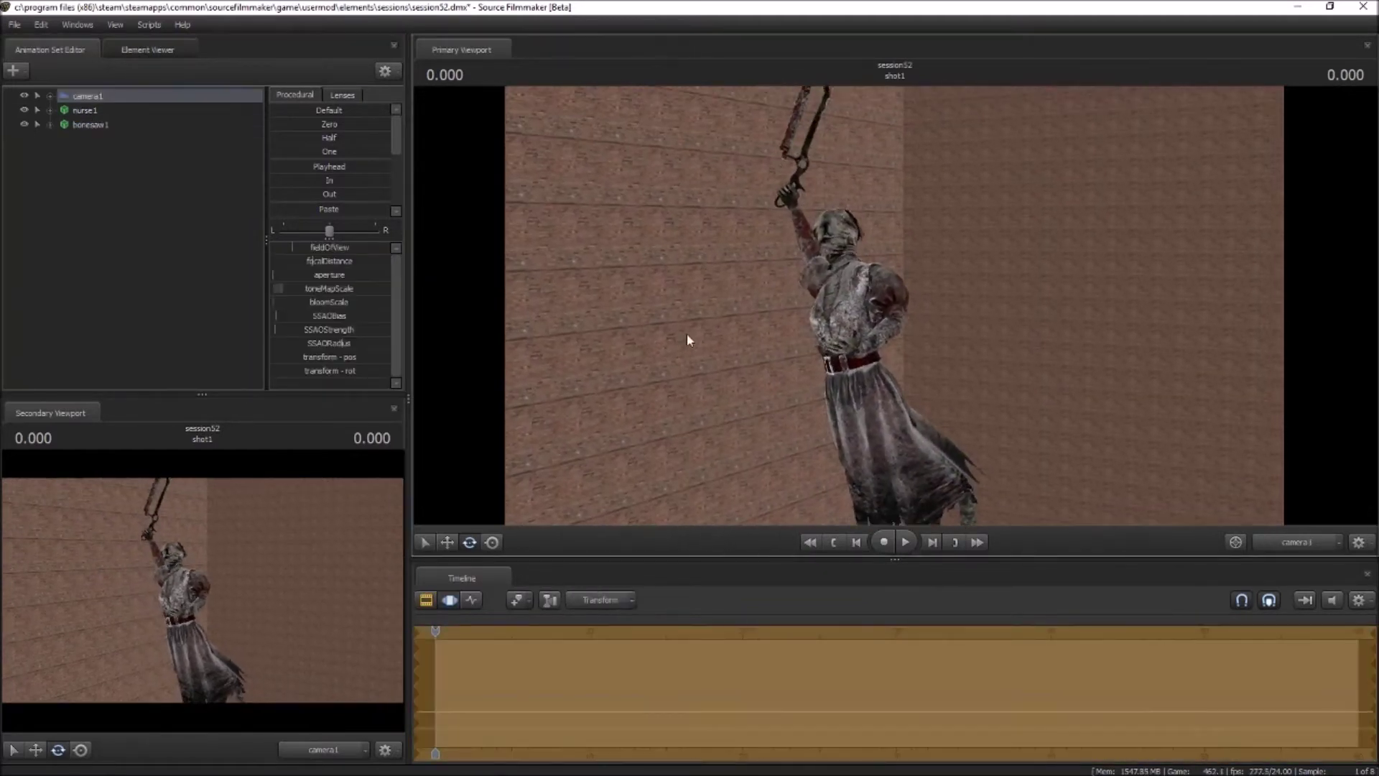
Tilt bonesaw1 to point up and right, then select the Nurse's head bone.
click(790, 182)
drag(761, 171, 767, 190)
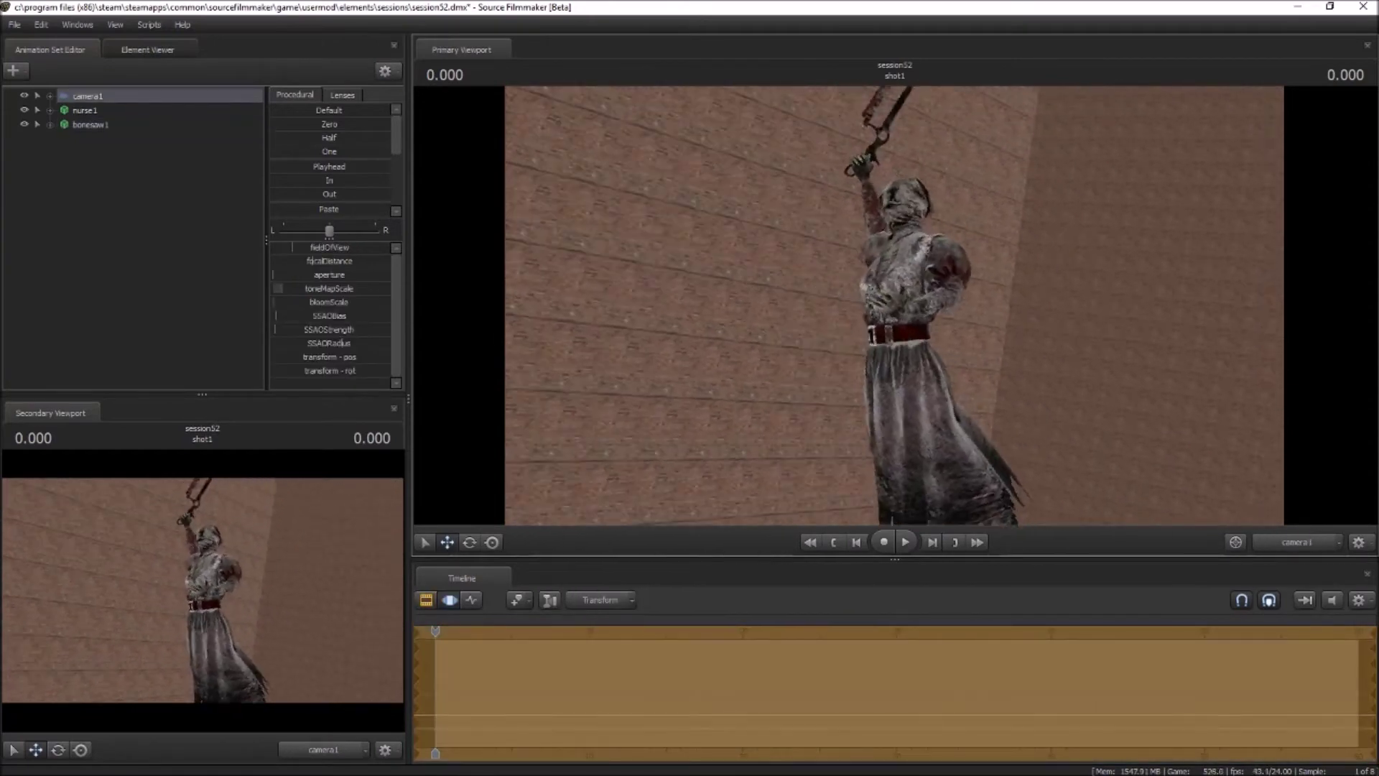
click(881, 232)
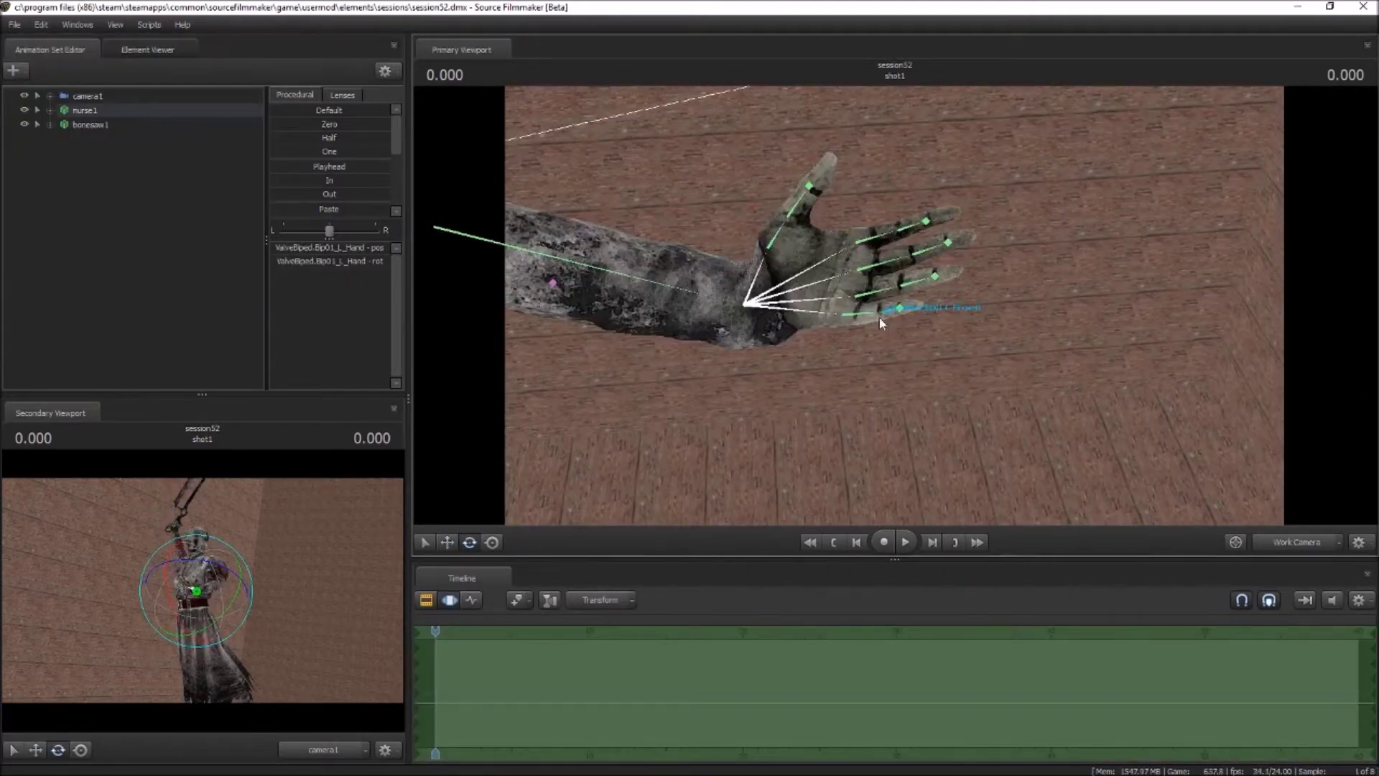
right_click(882, 323)
Curl the free hand's fingers and thumb into a claw.
click(933, 255)
drag(933, 255, 895, 289)
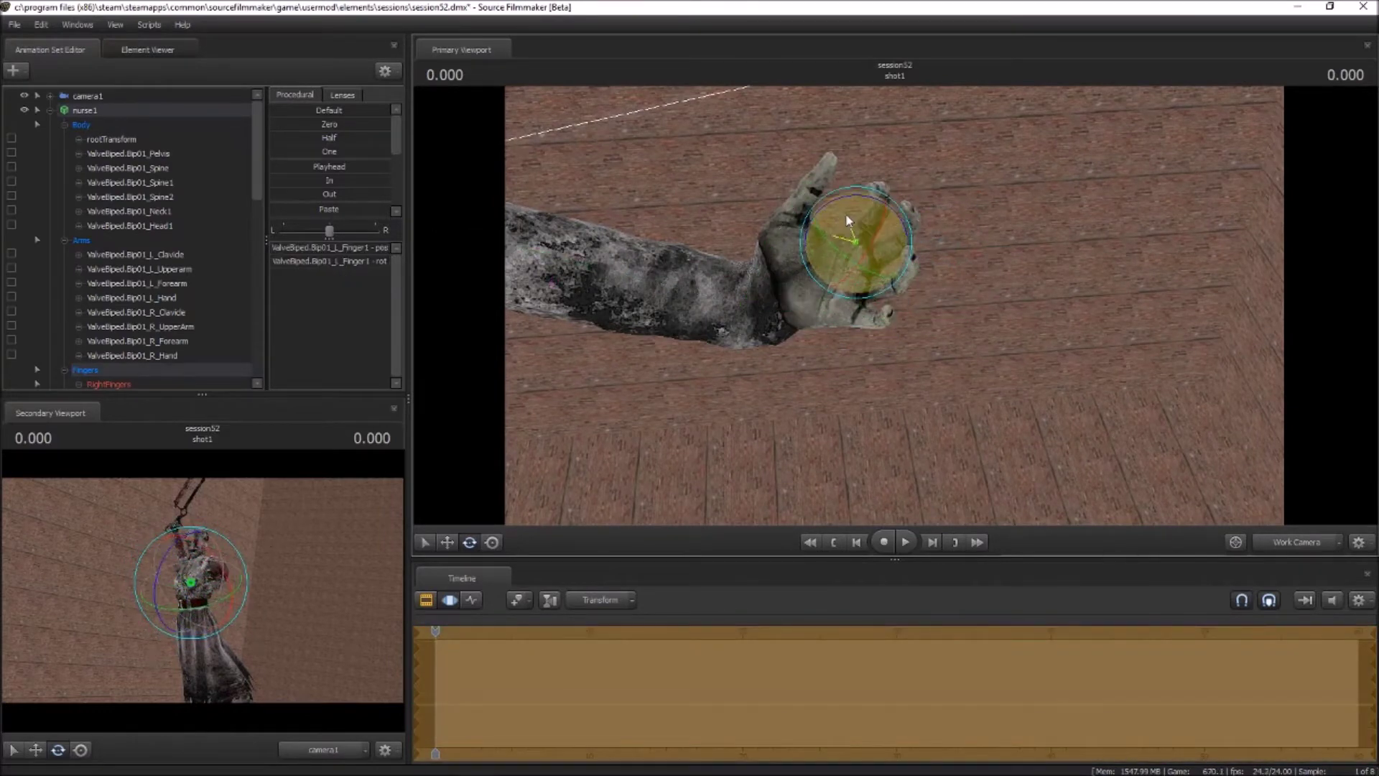
click(813, 206)
click(1013, 415)
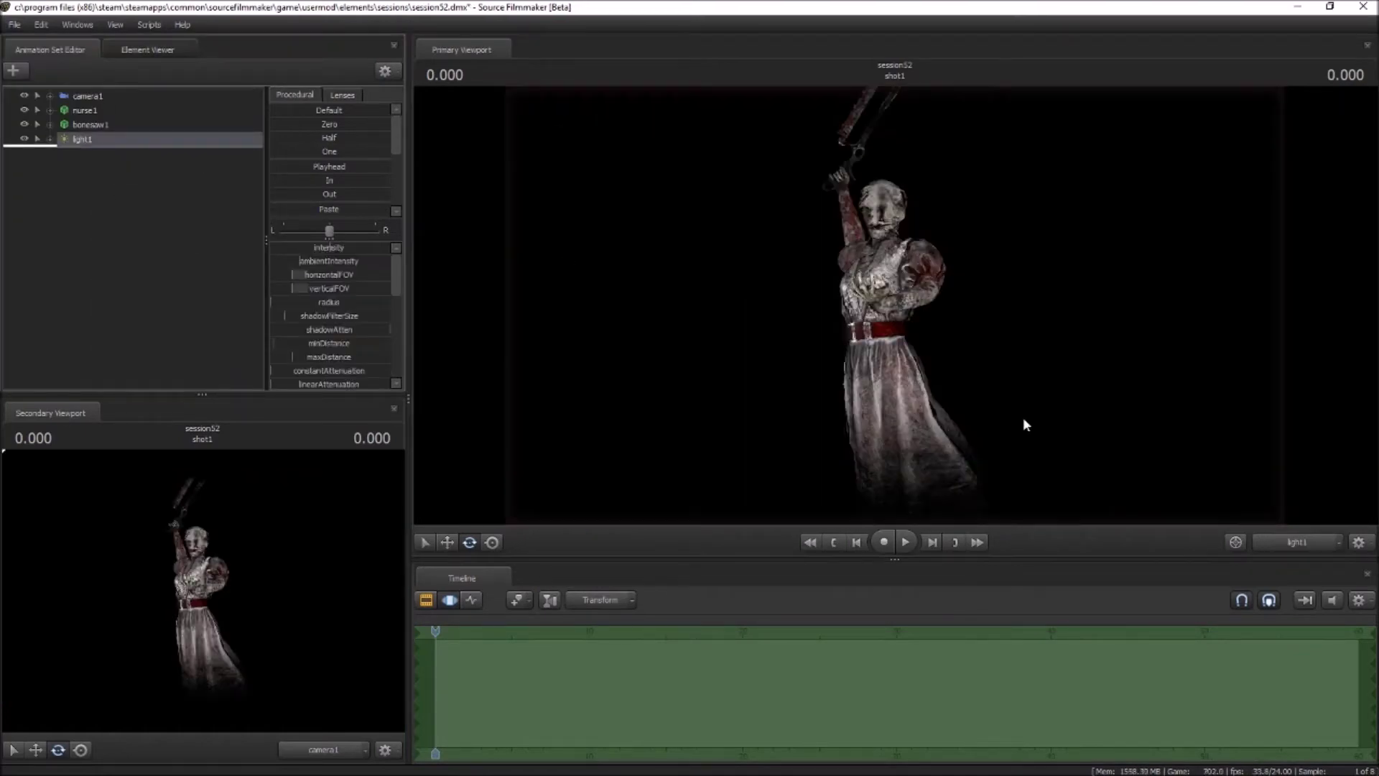
Aim the first two lights onto the Nurse and show the second light's frustum outline.
click(105, 141)
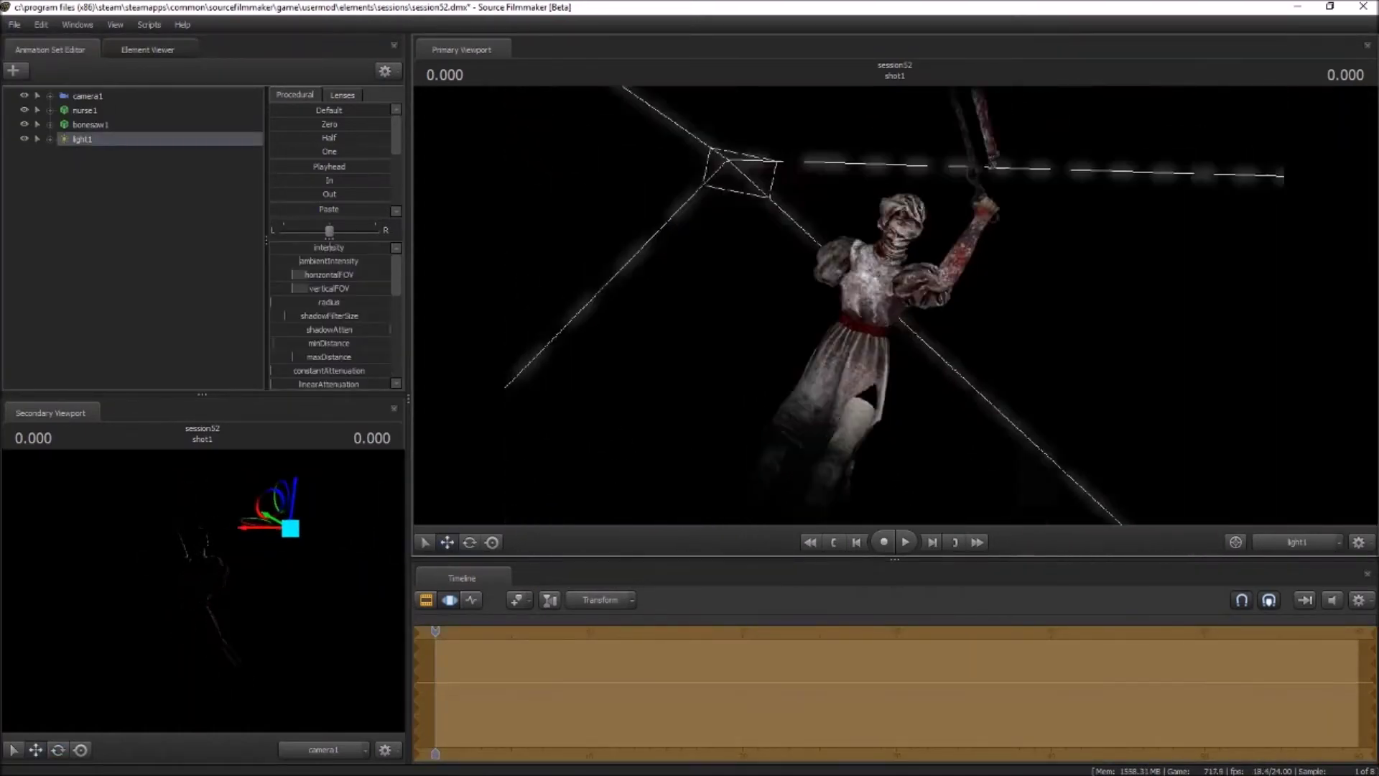
drag(895, 305, 862, 305)
scroll(895, 305, down, 5)
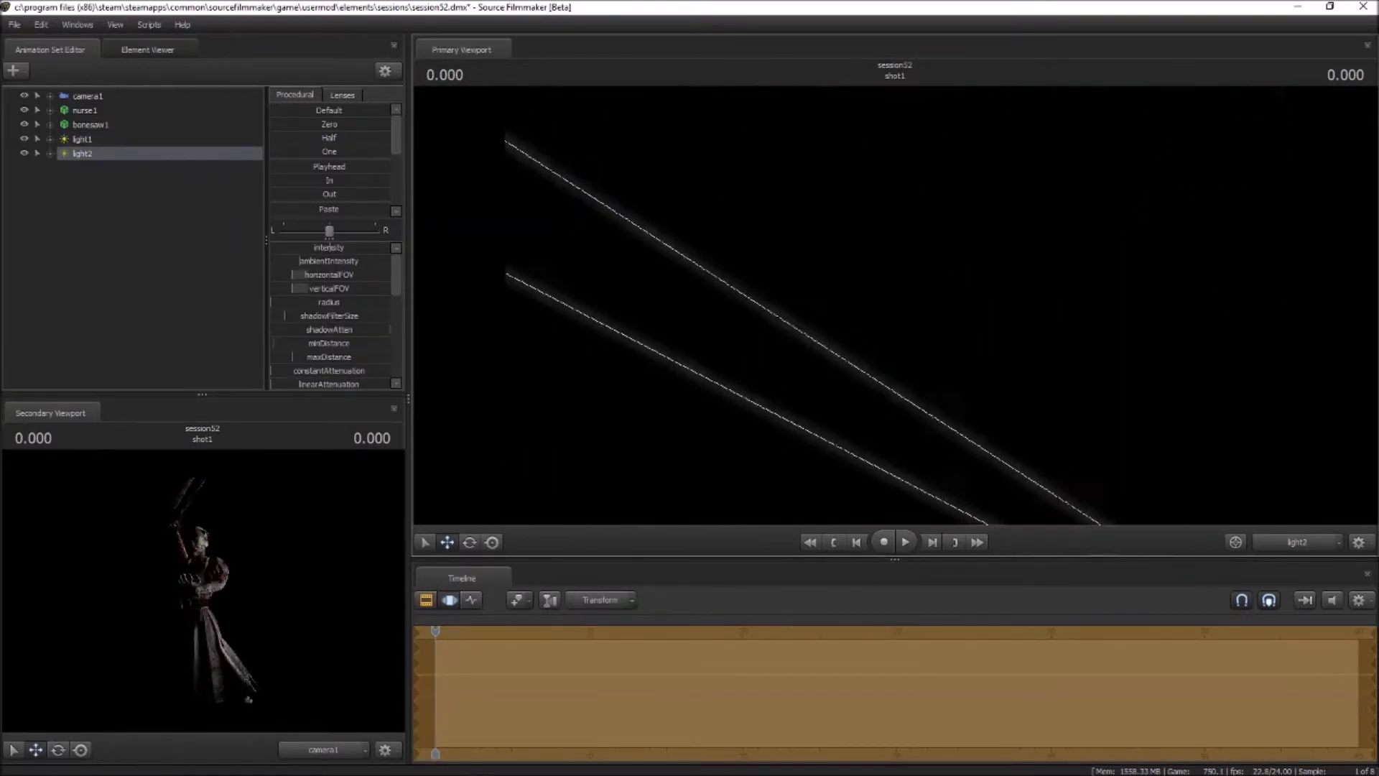
drag(895, 306, 75, 136)
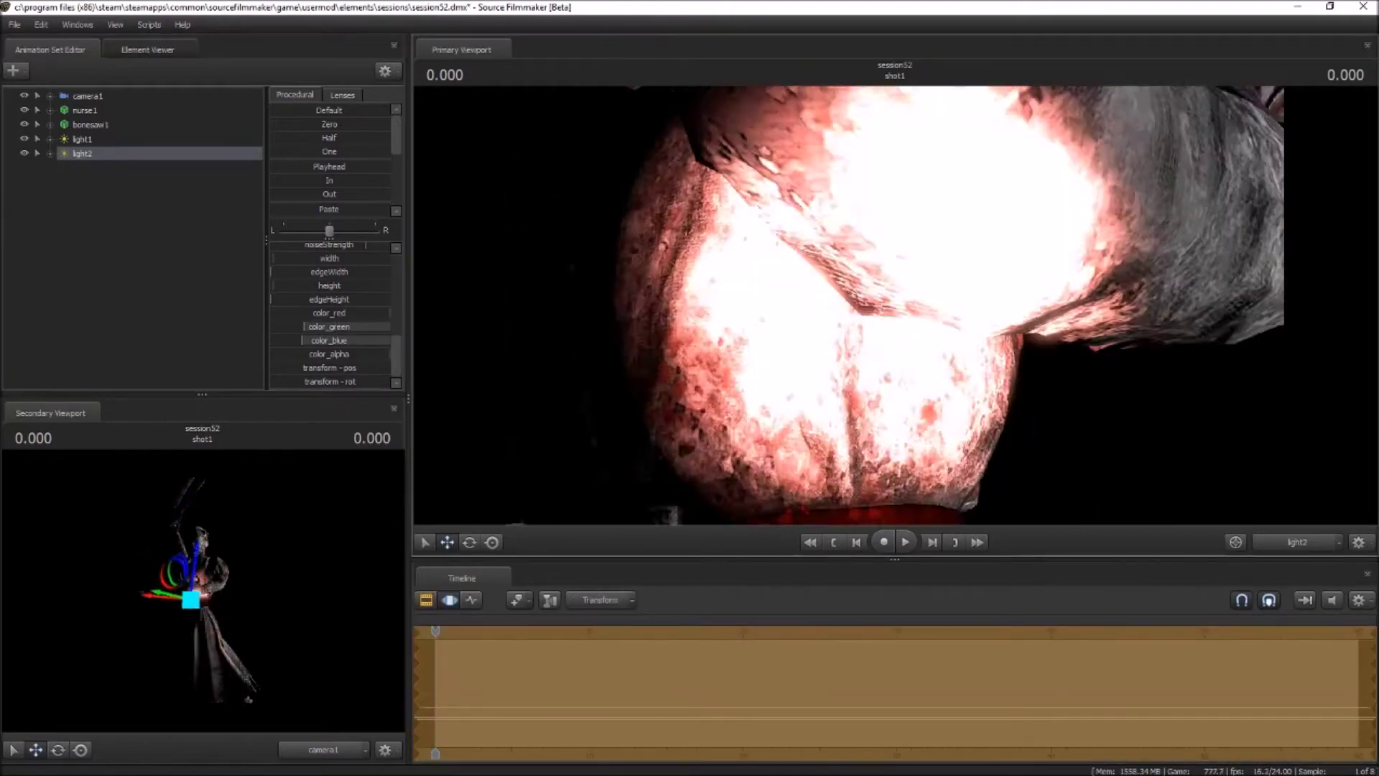
scroll(305, 347, up, 5)
right_click(78, 153)
click(138, 316)
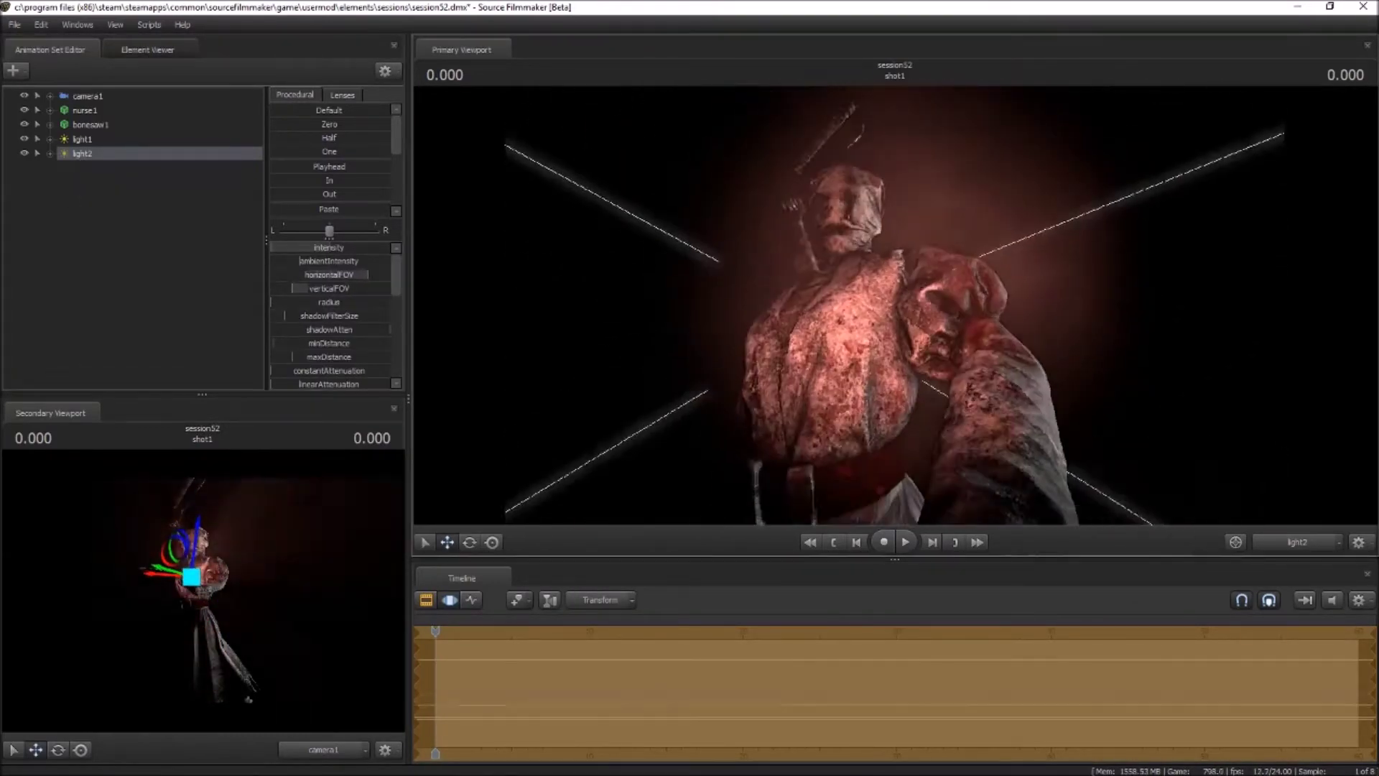
Add light3, aim it at the hand, then pull it back and re-aim it at the Nurse.
right_click(92, 151)
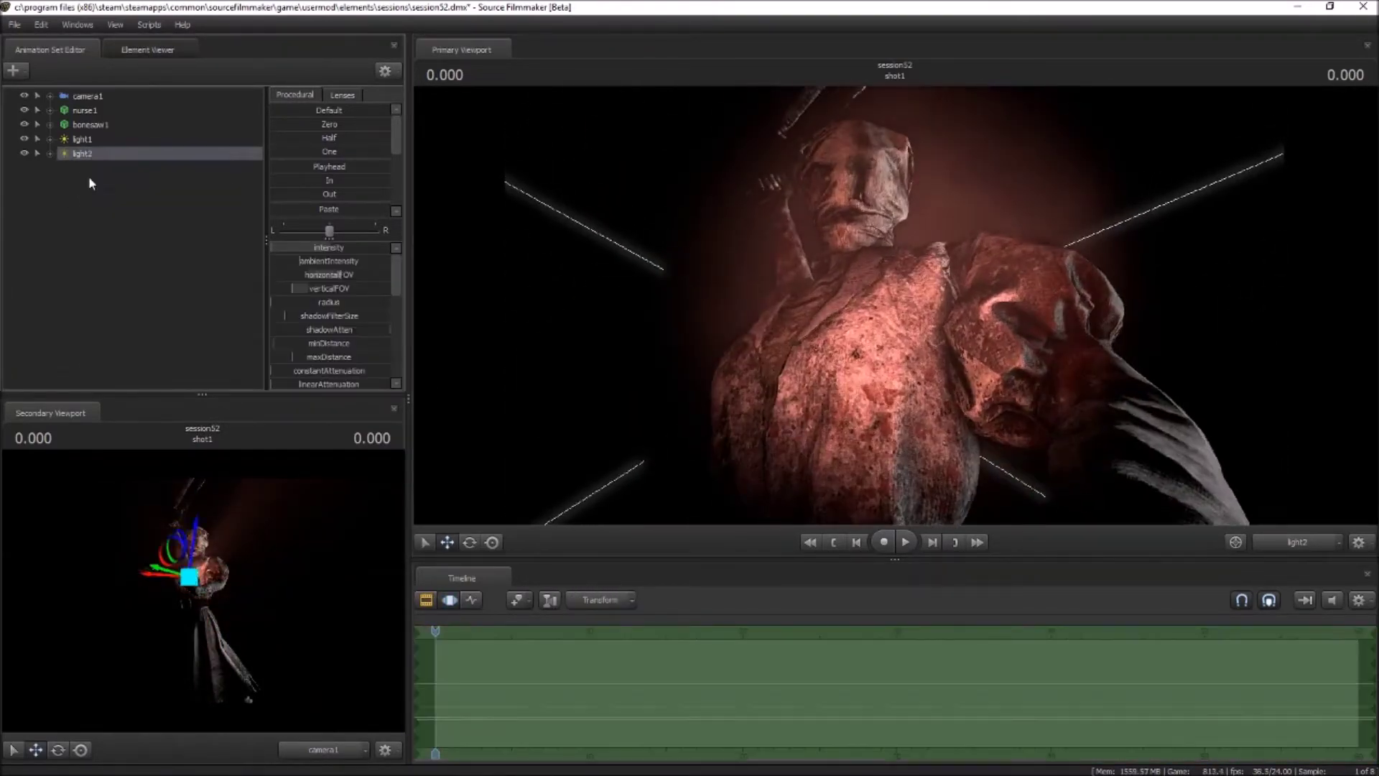
click(130, 169)
mouse_move(858, 363)
mouse_down()
mouse_move(683, 287)
mouse_move(719, 302)
mouse_move(754, 273)
mouse_move(718, 323)
mouse_up()
click(182, 250)
click(867, 300)
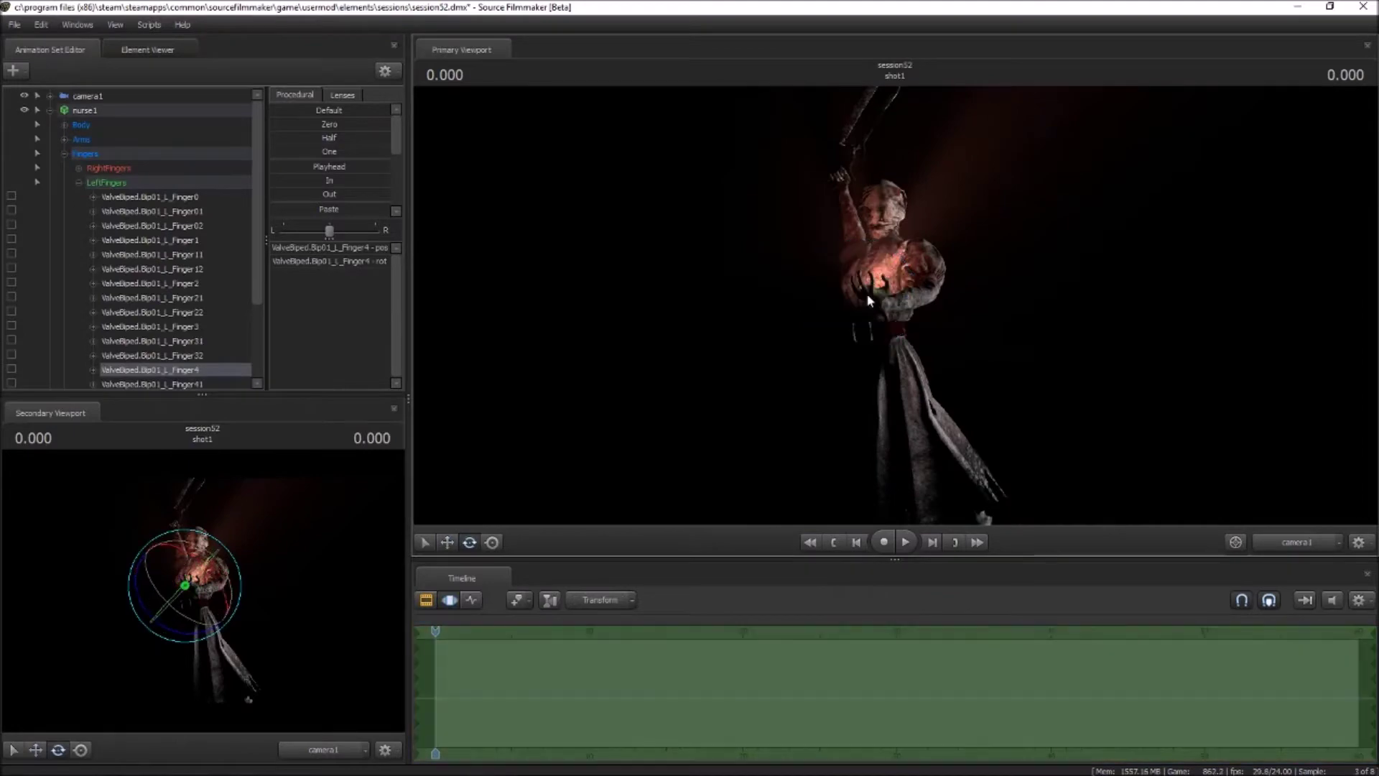
click(49, 110)
click(79, 167)
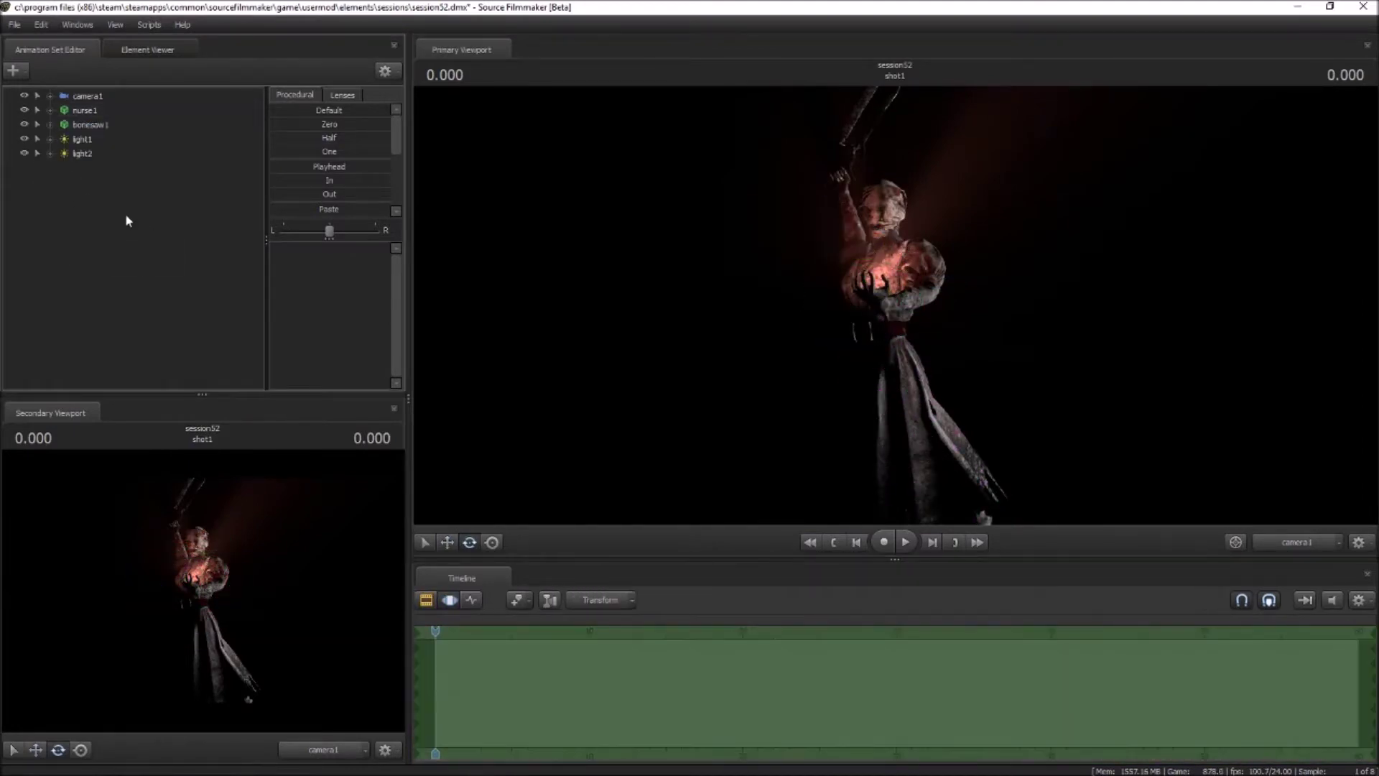
drag(895, 306, 880, 303)
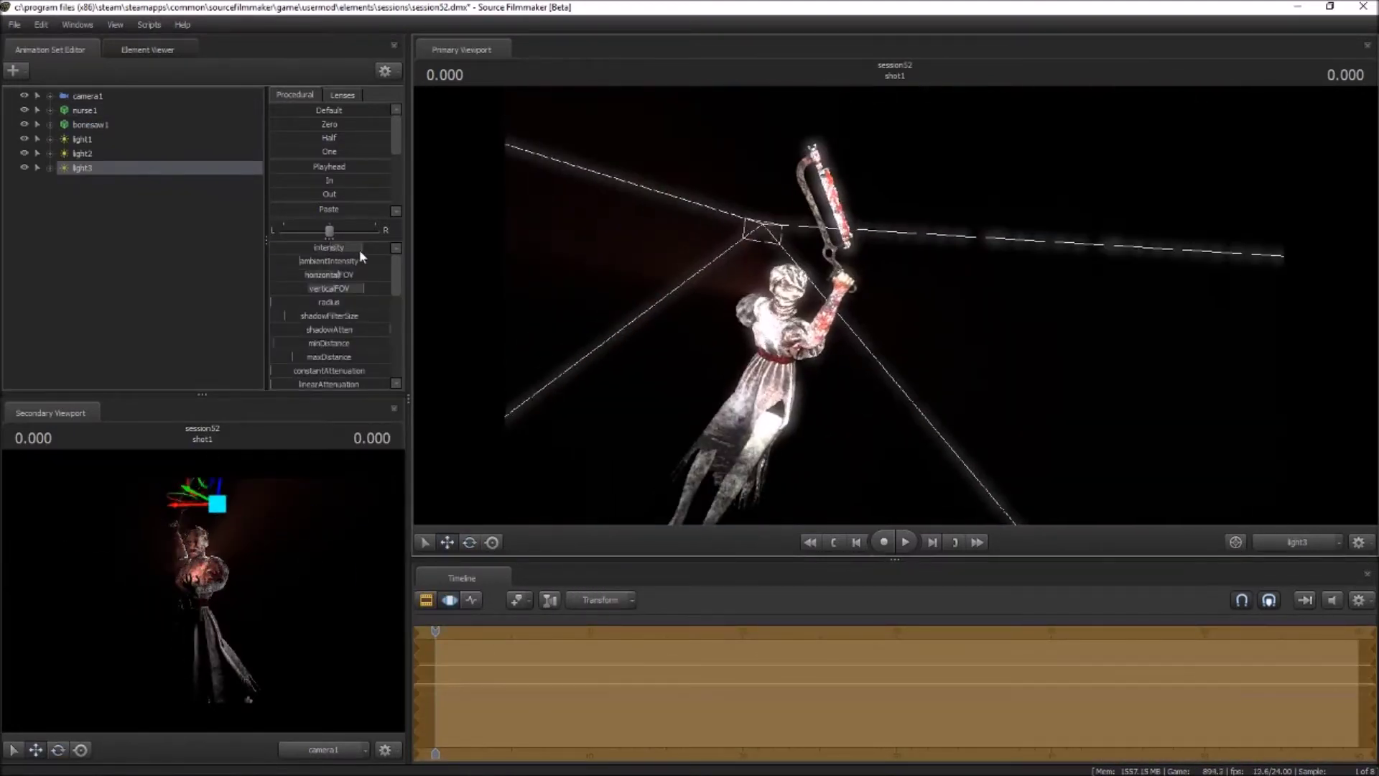
right_drag(894, 329, 894, 349)
mouse_move(853, 295)
mouse_down()
mouse_move(803, 246)
mouse_move(782, 273)
mouse_up()
Re-aim light1 across the scene toward the Nurse.
click(82, 138)
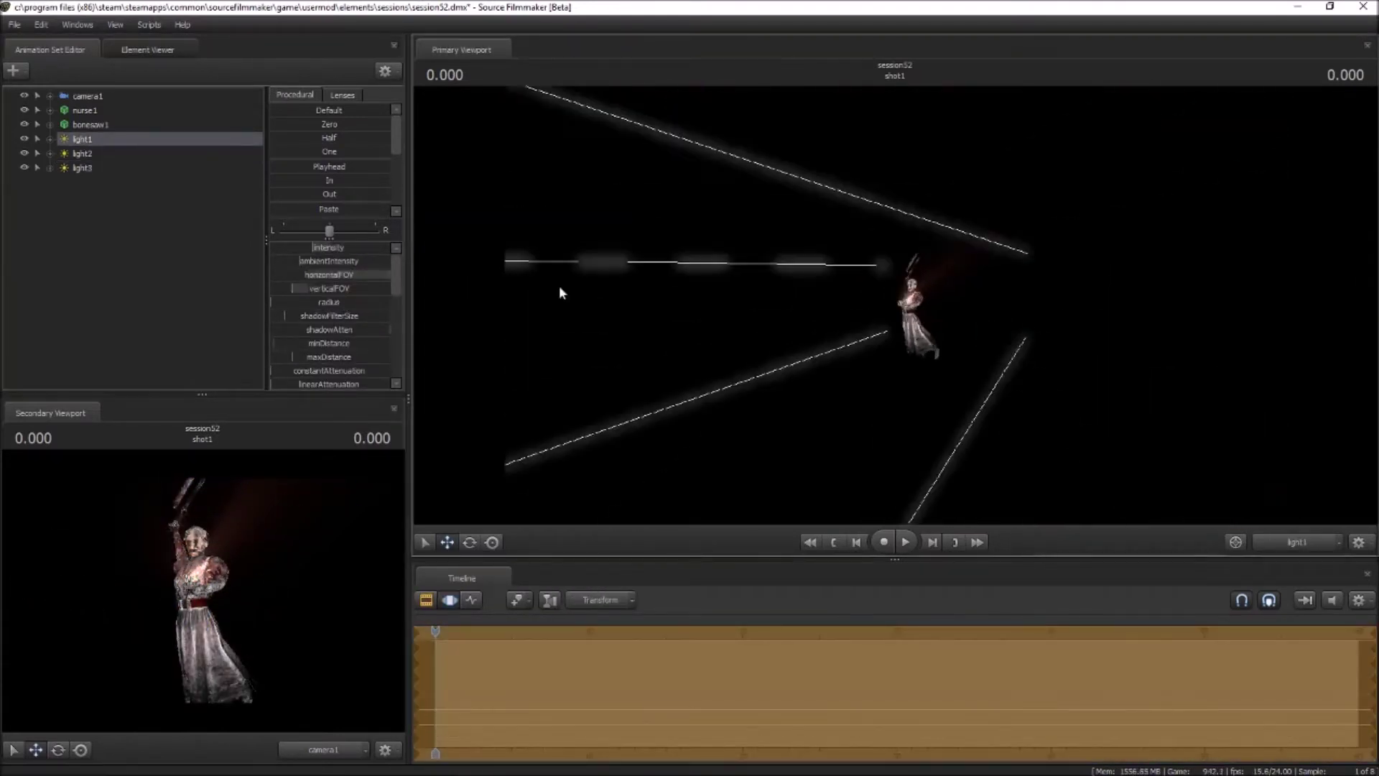
mouse_move(782, 273)
mouse_down()
mouse_move(726, 215)
mouse_move(668, 187)
mouse_move(610, 244)
mouse_up()
key(Return)
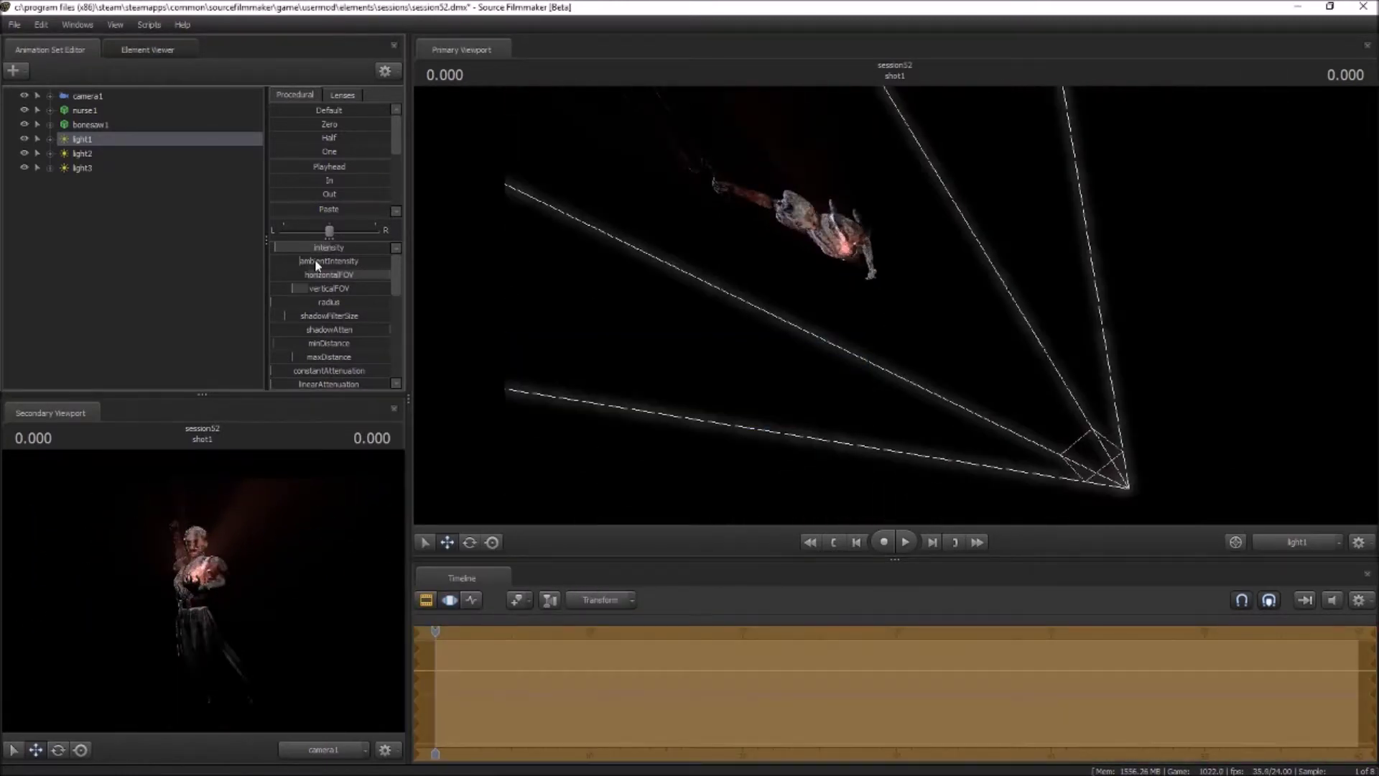
drag(894, 305, 894, 305)
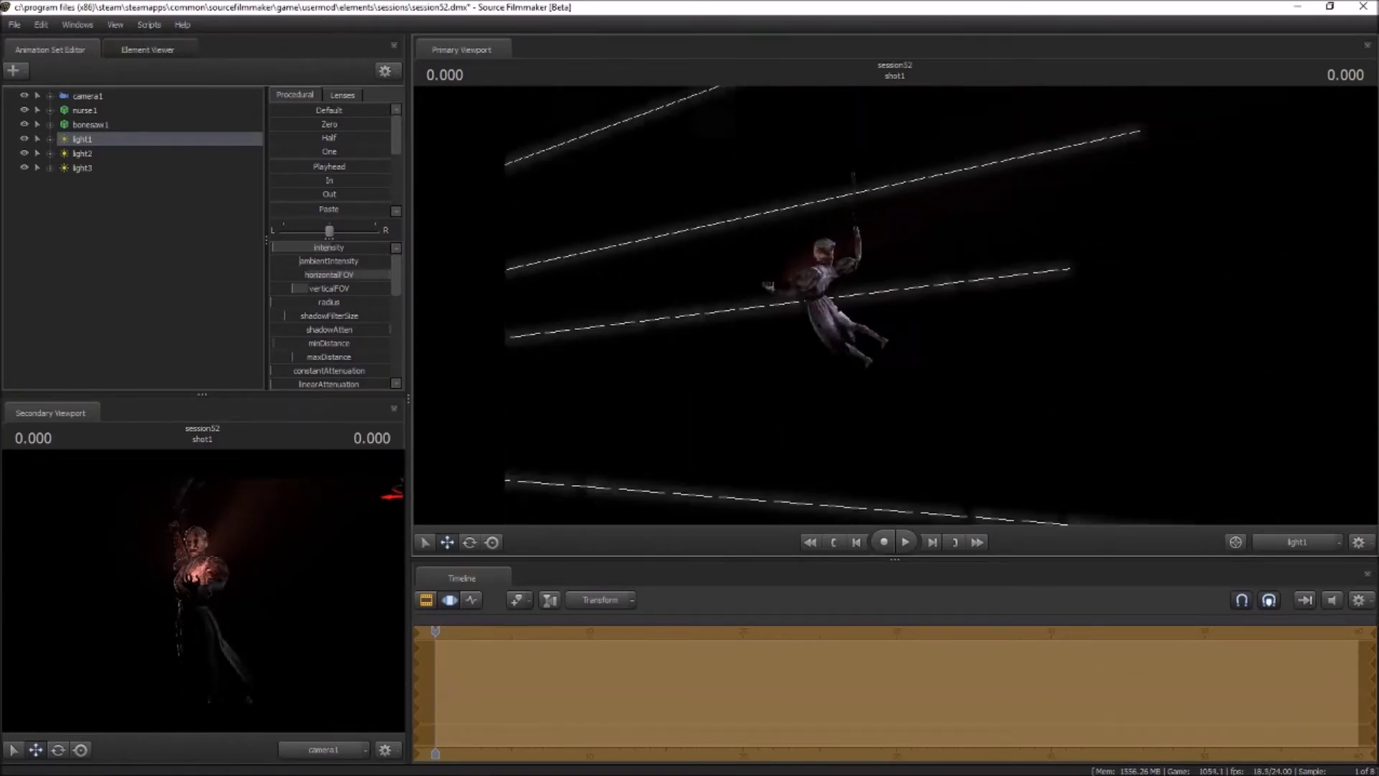
Add a fourth light, light4, and begin swinging its aim.
click(130, 220)
right_click(130, 220)
click(173, 259)
drag(895, 305, 894, 306)
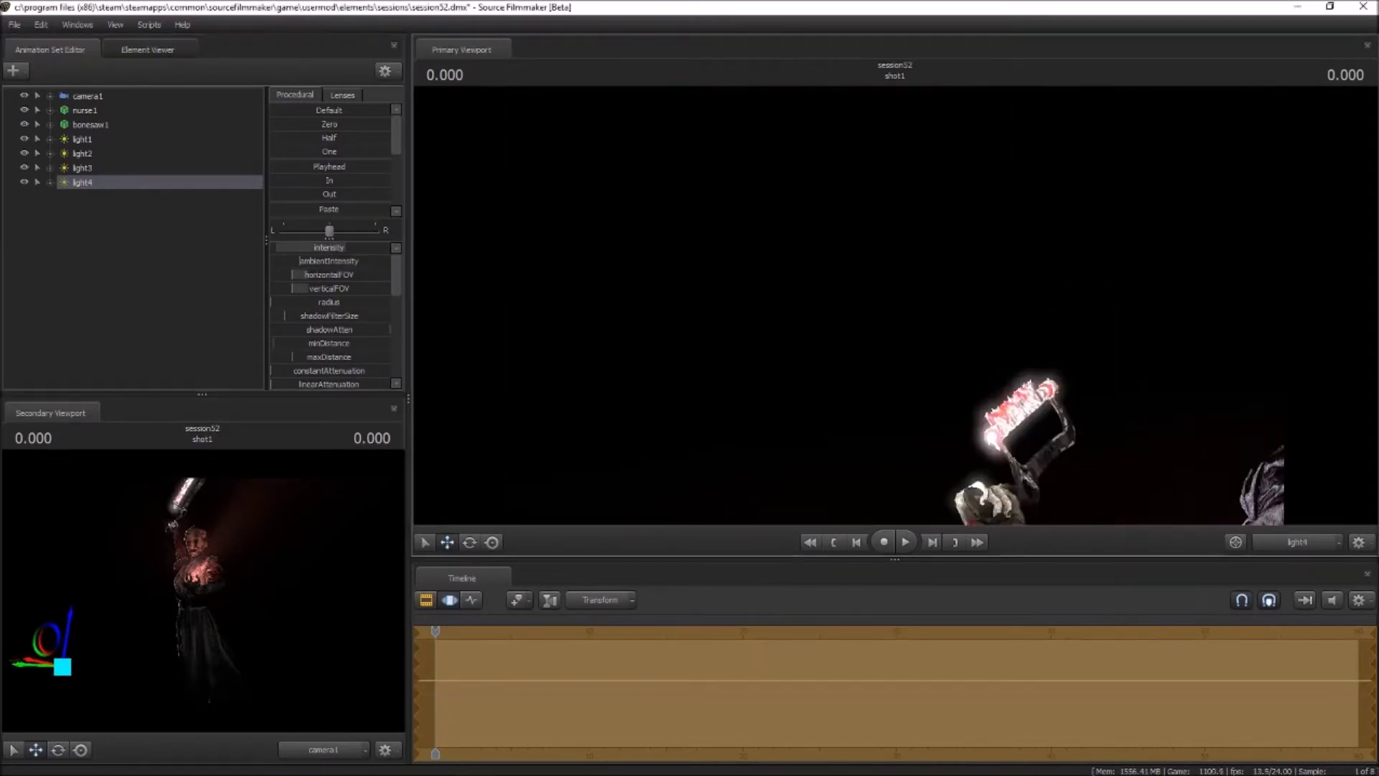
Aim light4 to brightly light the Nurse, then return to the camera1 view.
drag(894, 306, 894, 305)
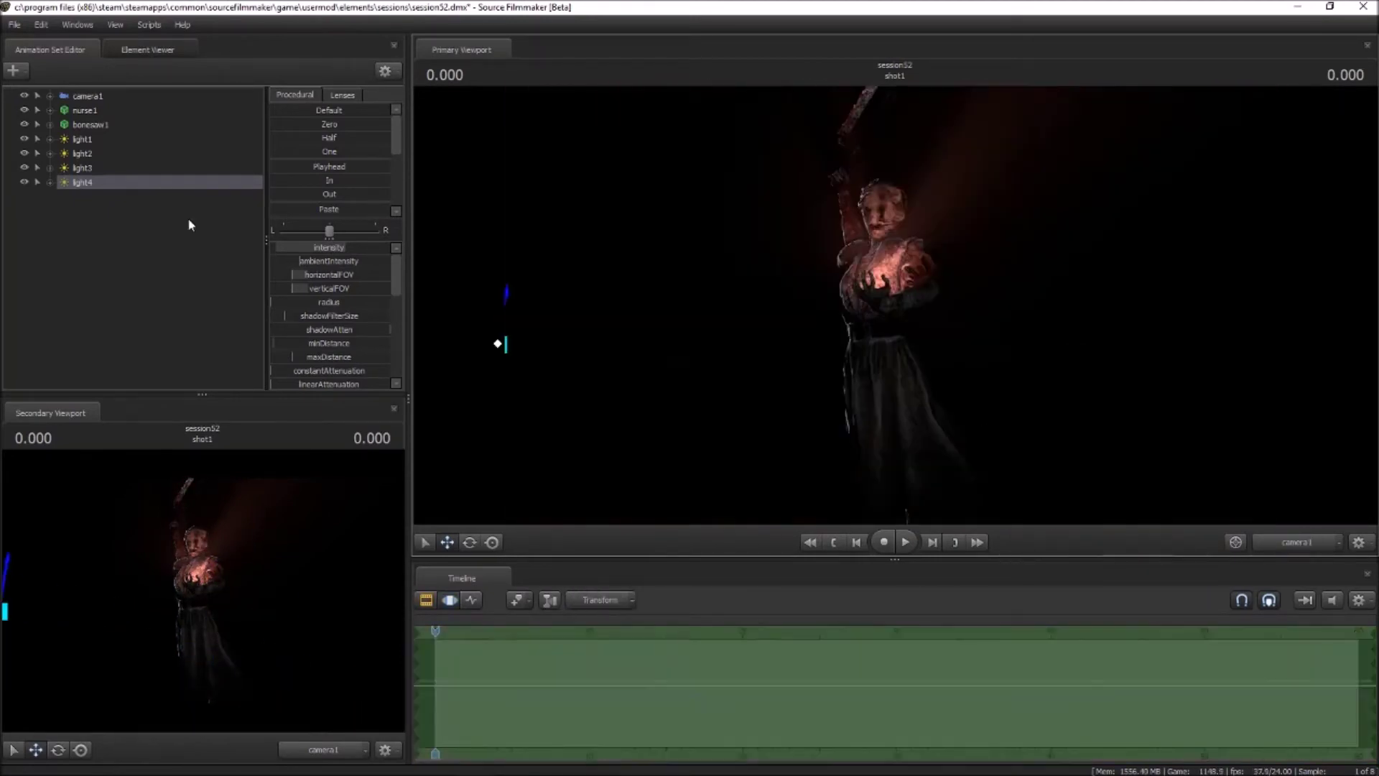
click(102, 154)
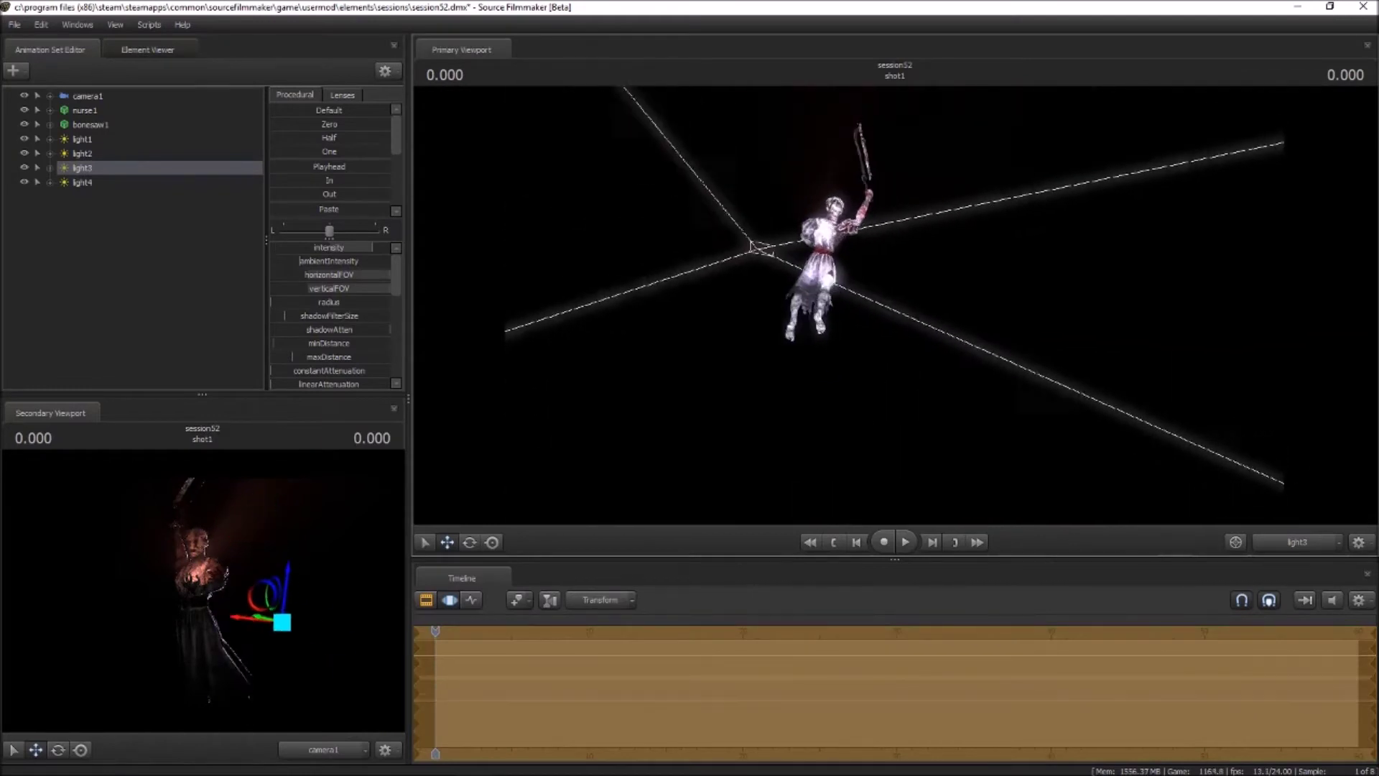
key(F2)
Select bonesaw1 and switch to the rotate tool.
click(90, 125)
key(F3)
key(e)
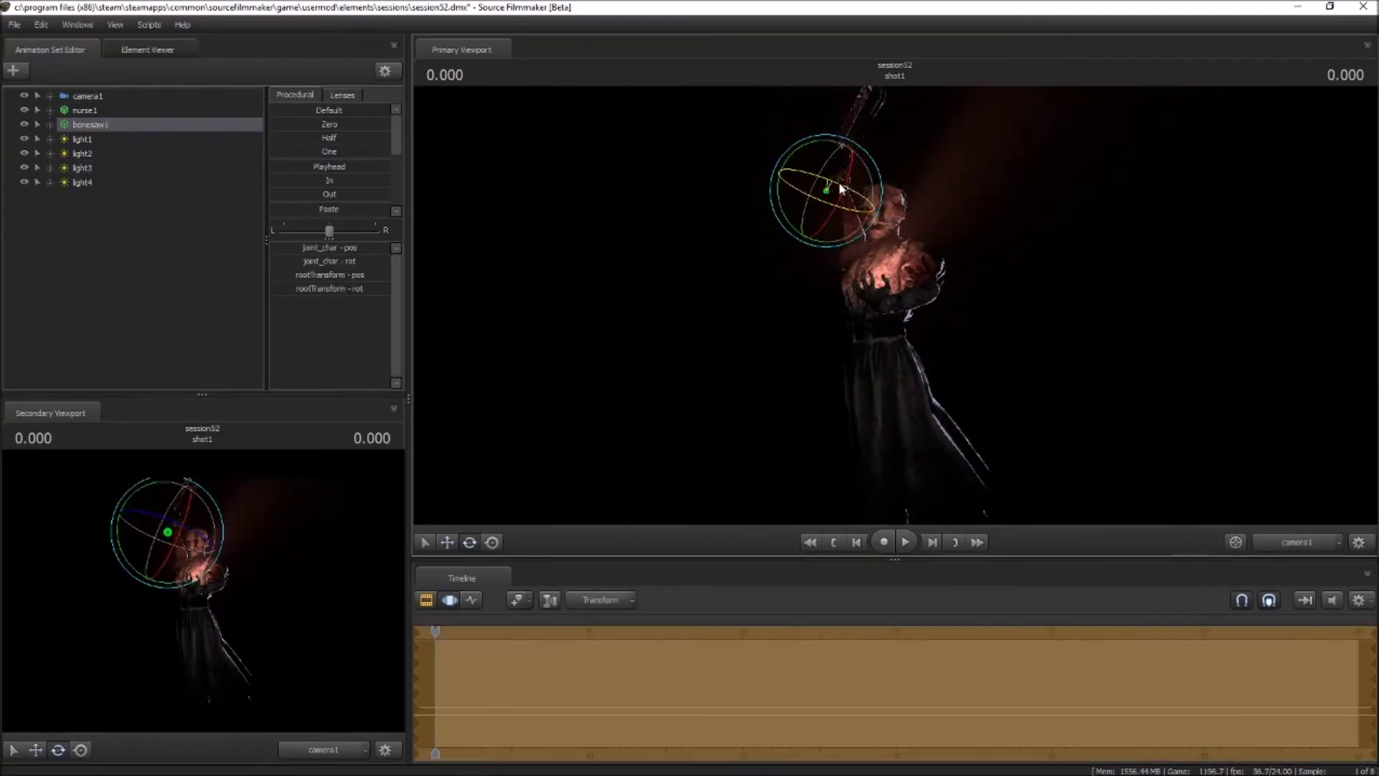
key(e)
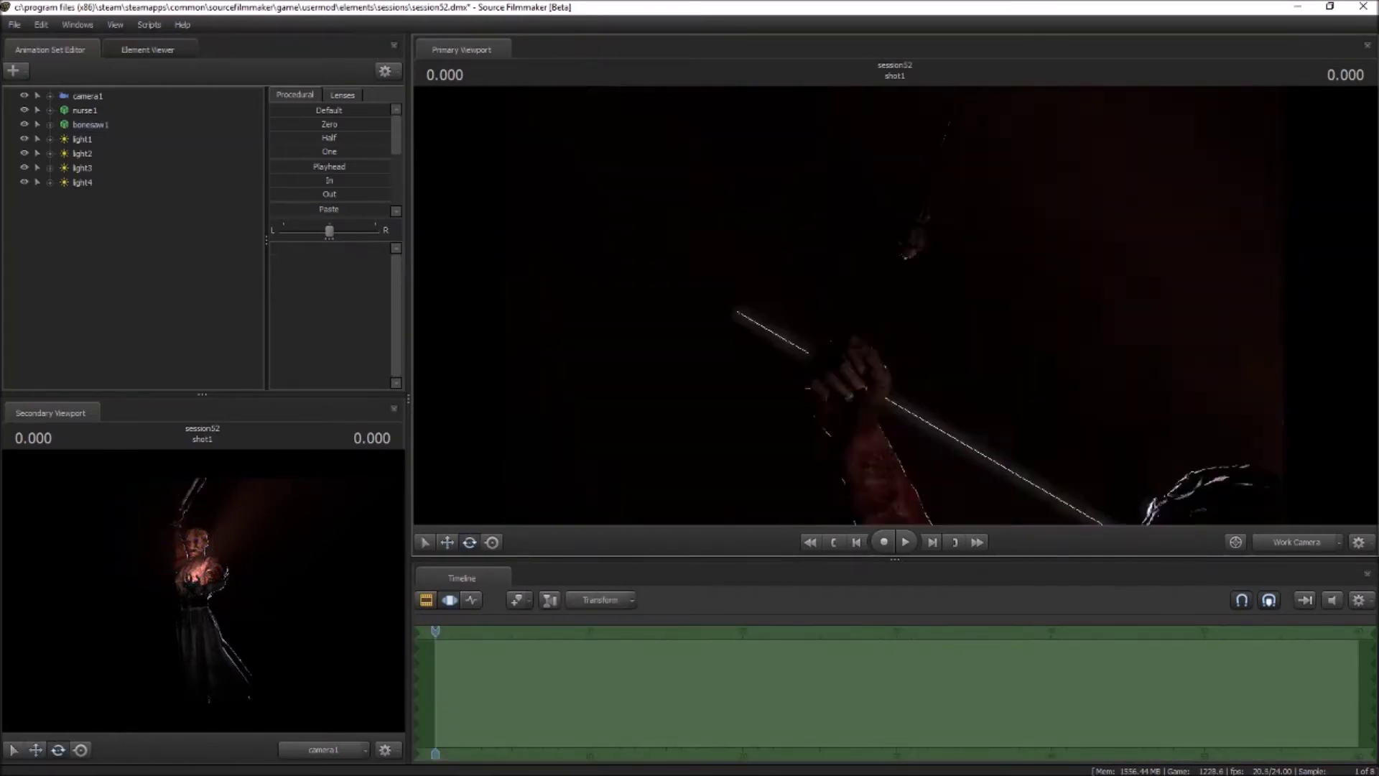
Pose the R_Hand bone, re-aim light4 onto the Nurse, and check the lighting through camera1.
click(847, 424)
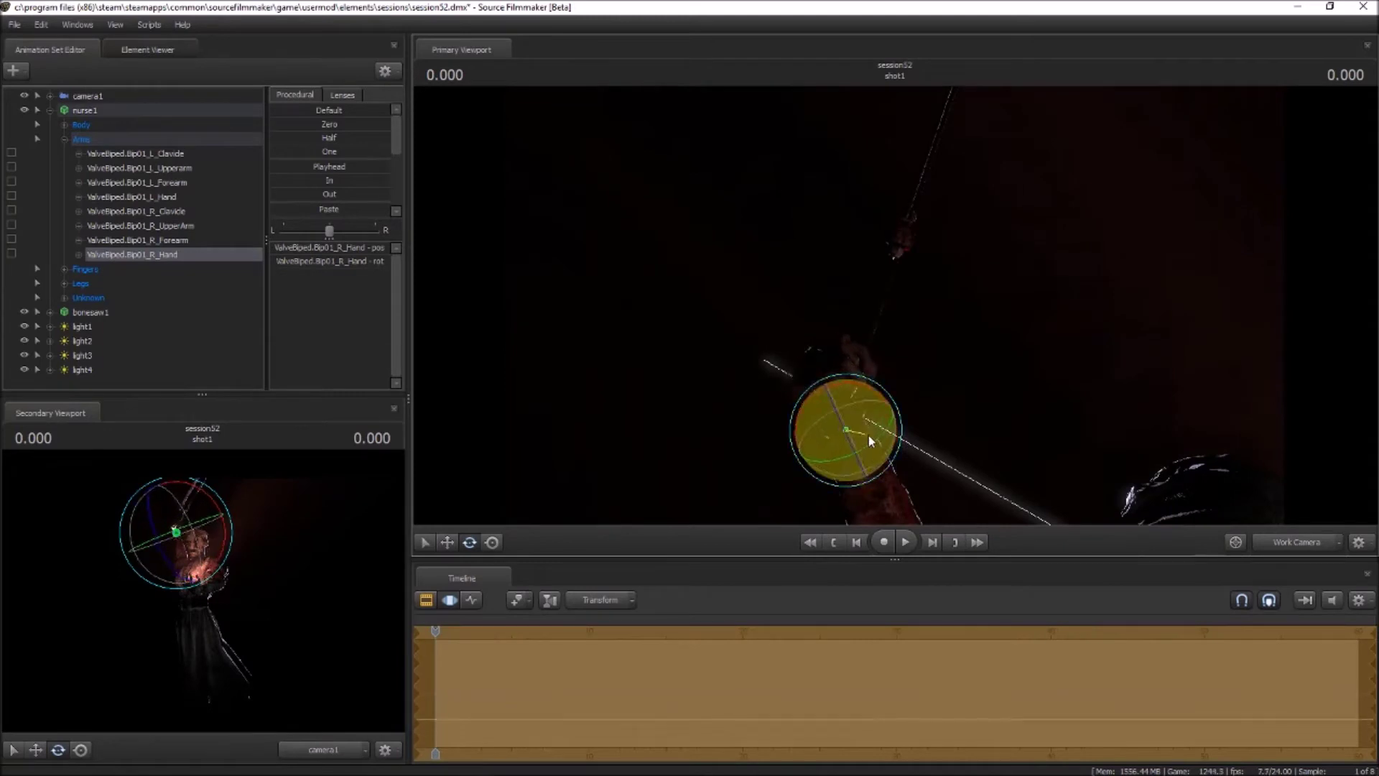
key(F2)
click(82, 369)
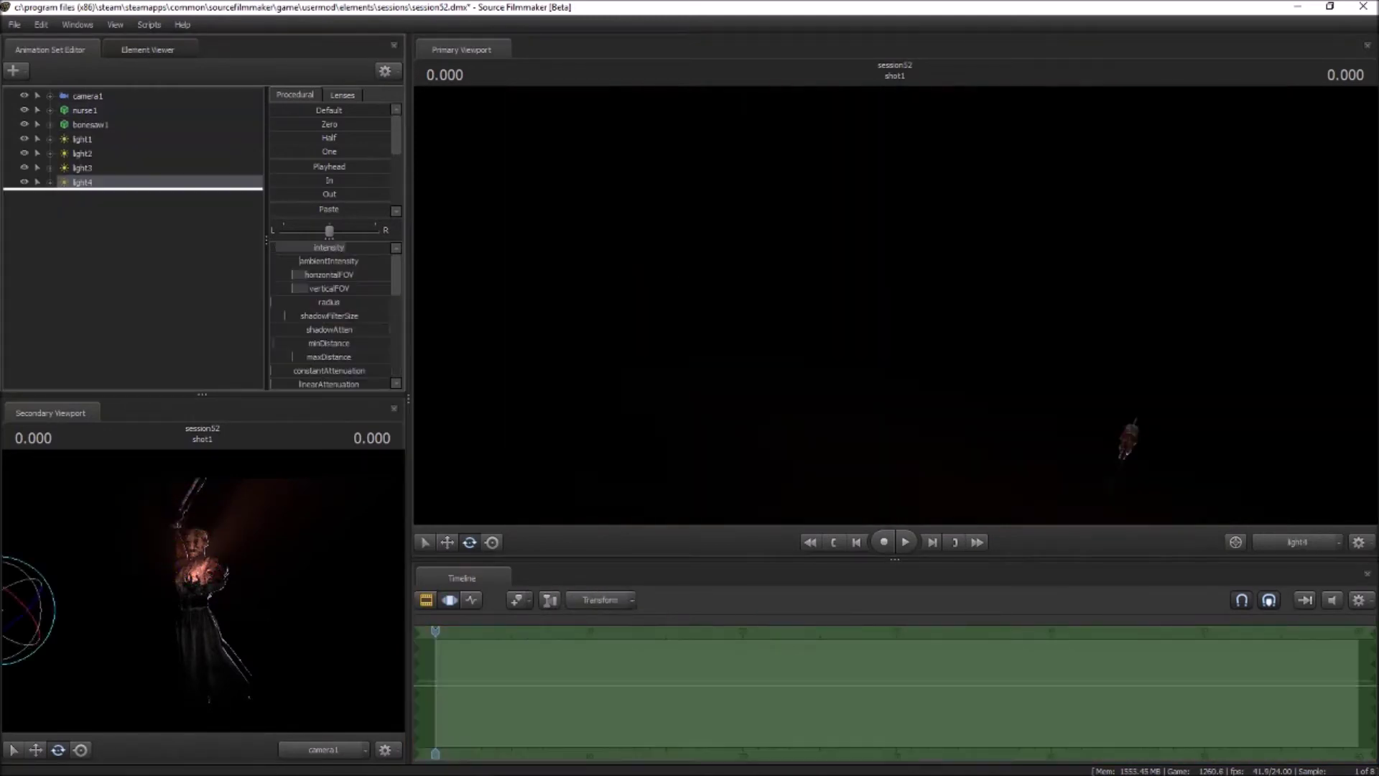
key(F3)
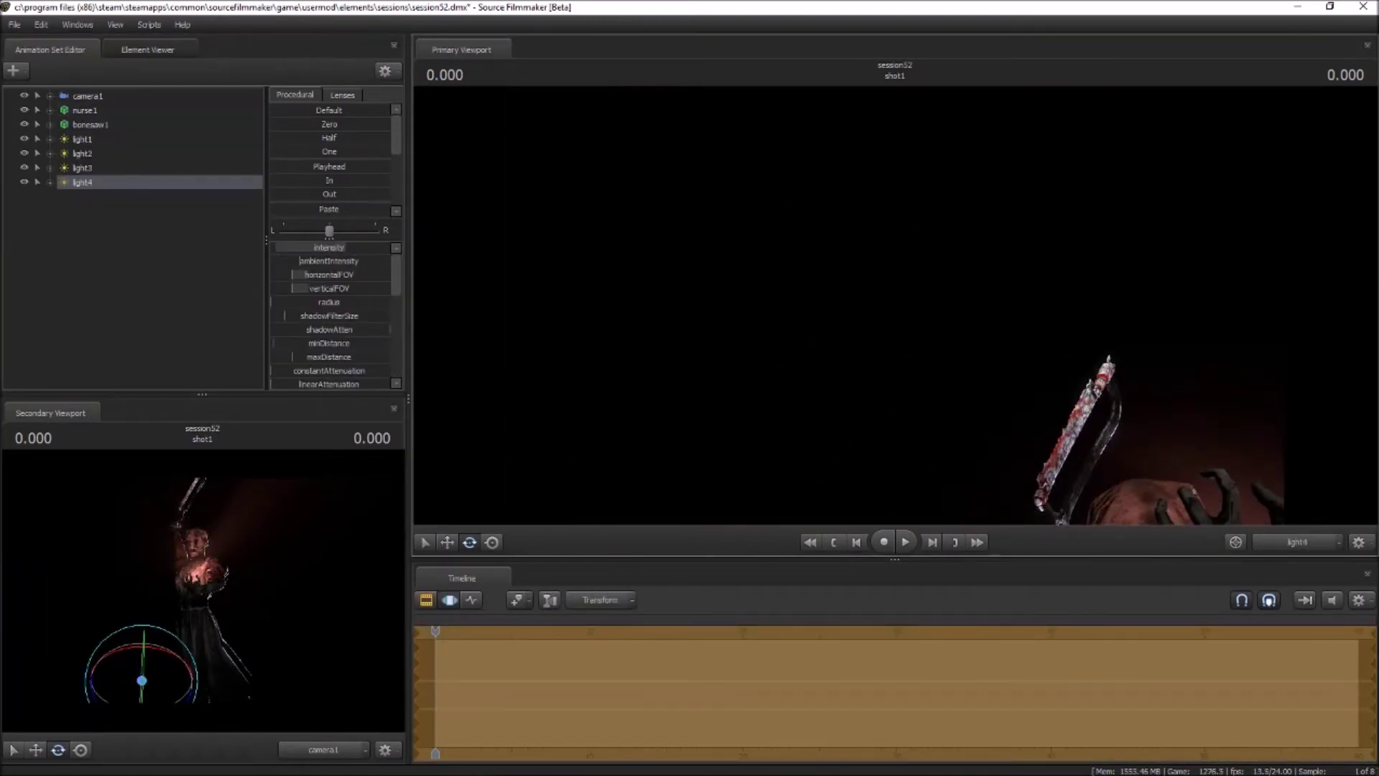
right_drag(790, 302, 898, 302)
key(F2)
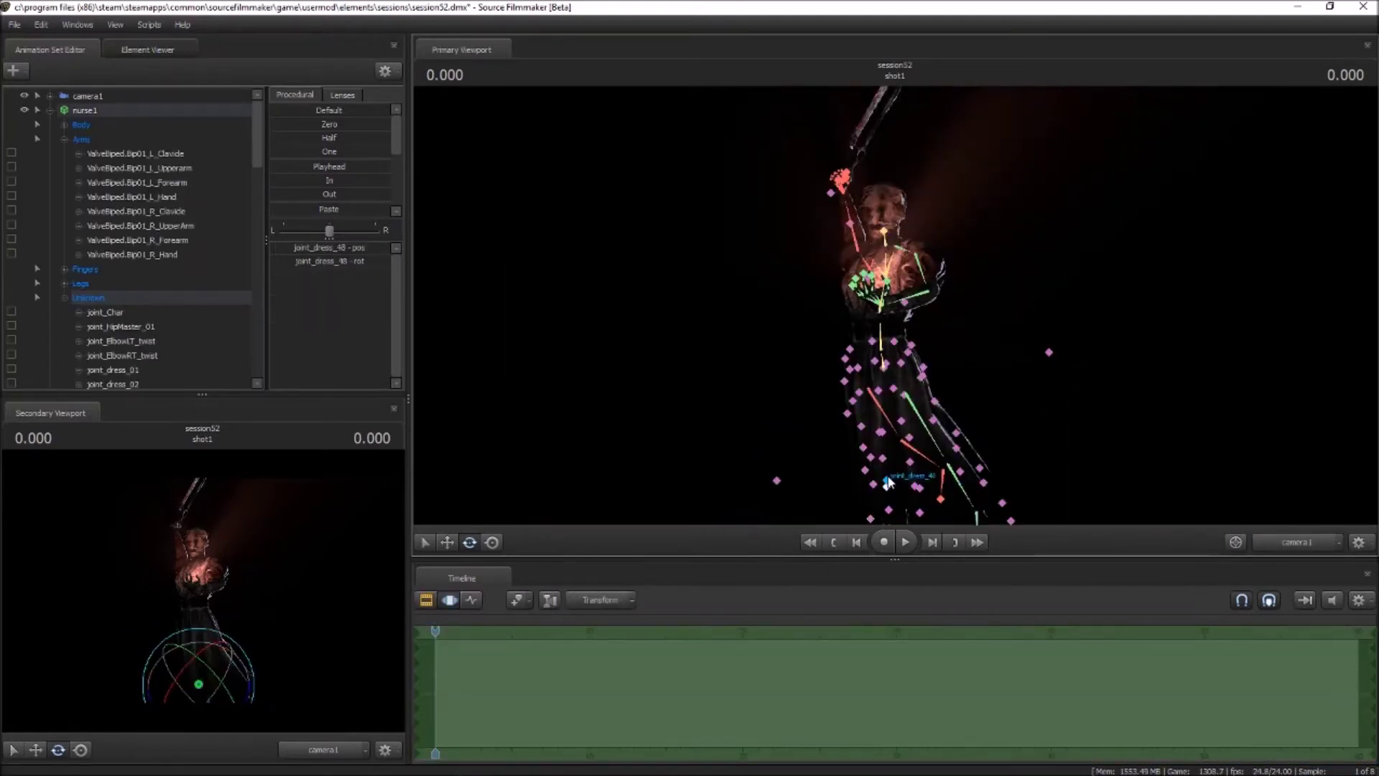
key(F2)
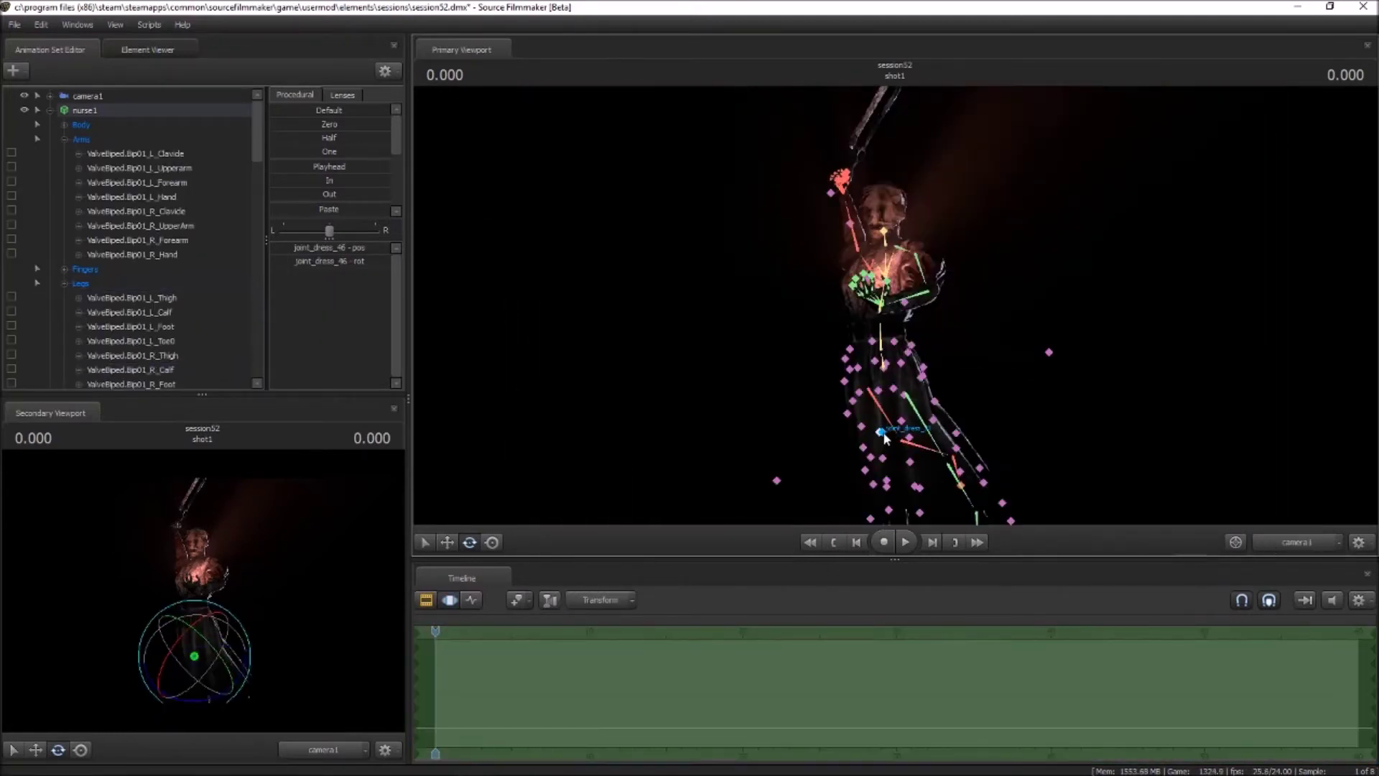
click(912, 488)
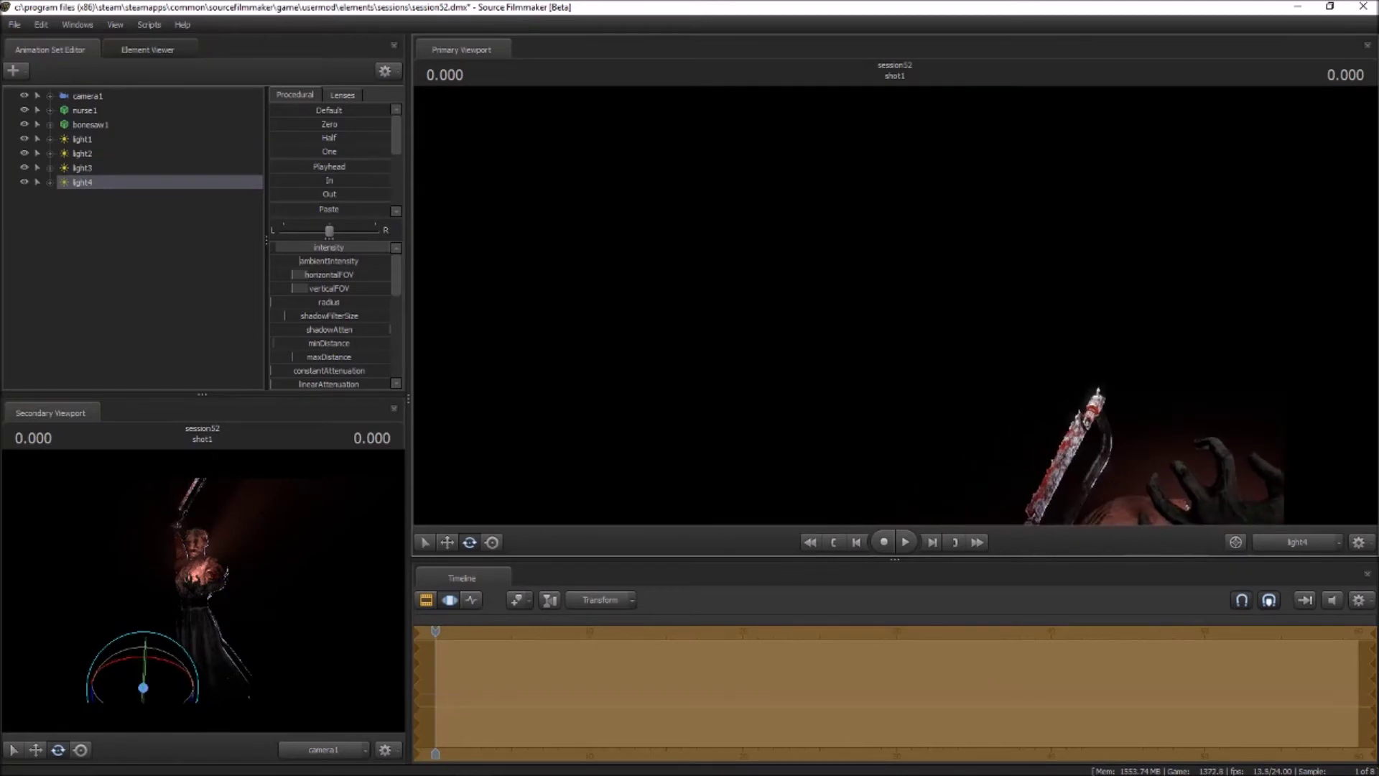
scroll(302, 327, down, 5)
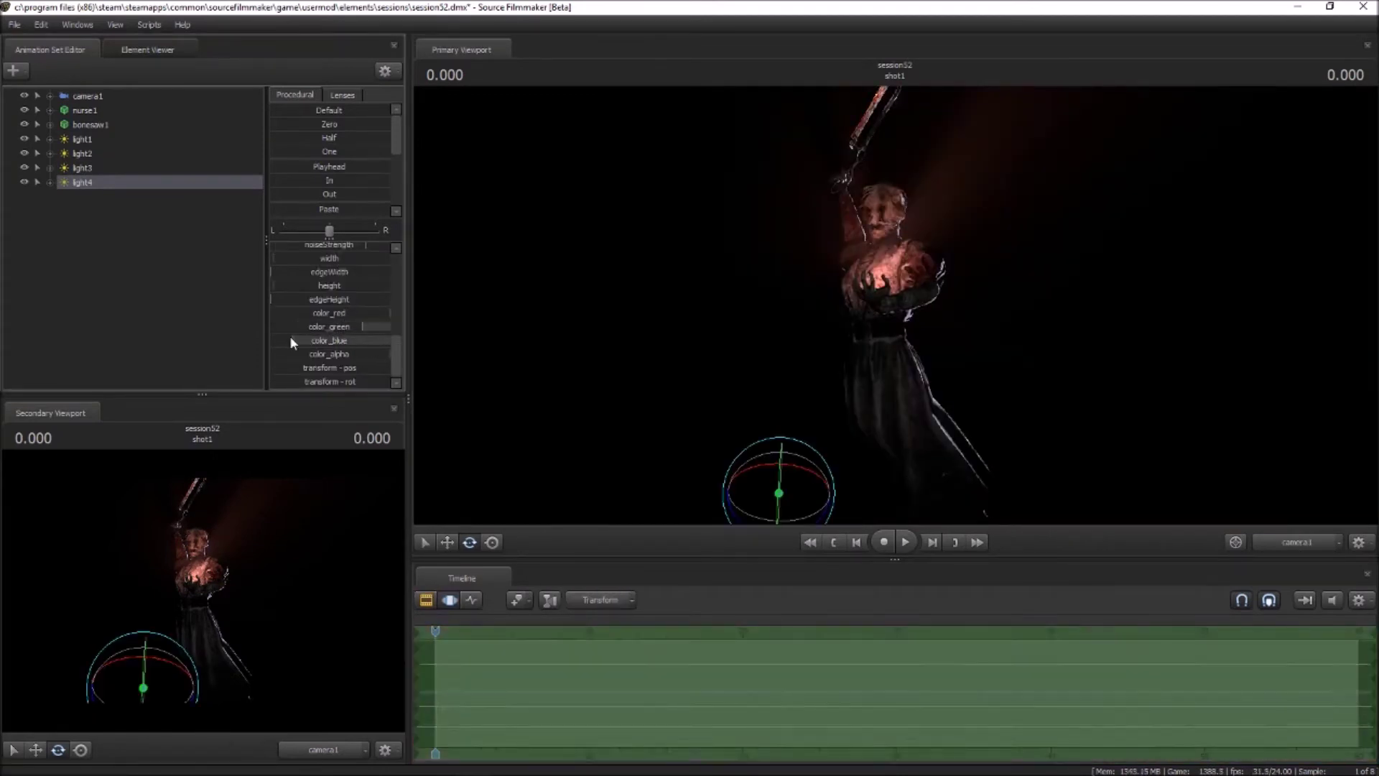
Check the light3 and light1 views, then rotate bonesaw1's blade more upright.
click(87, 275)
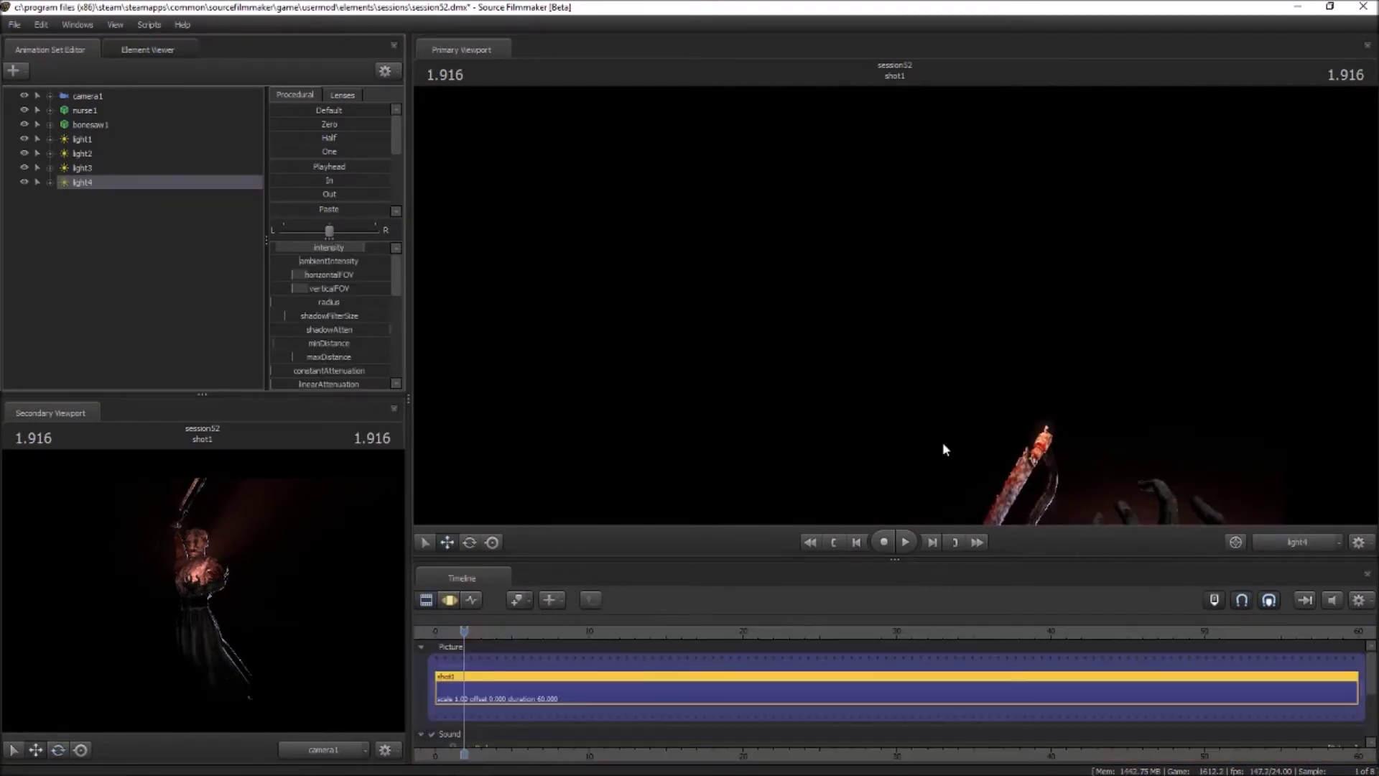
click(82, 167)
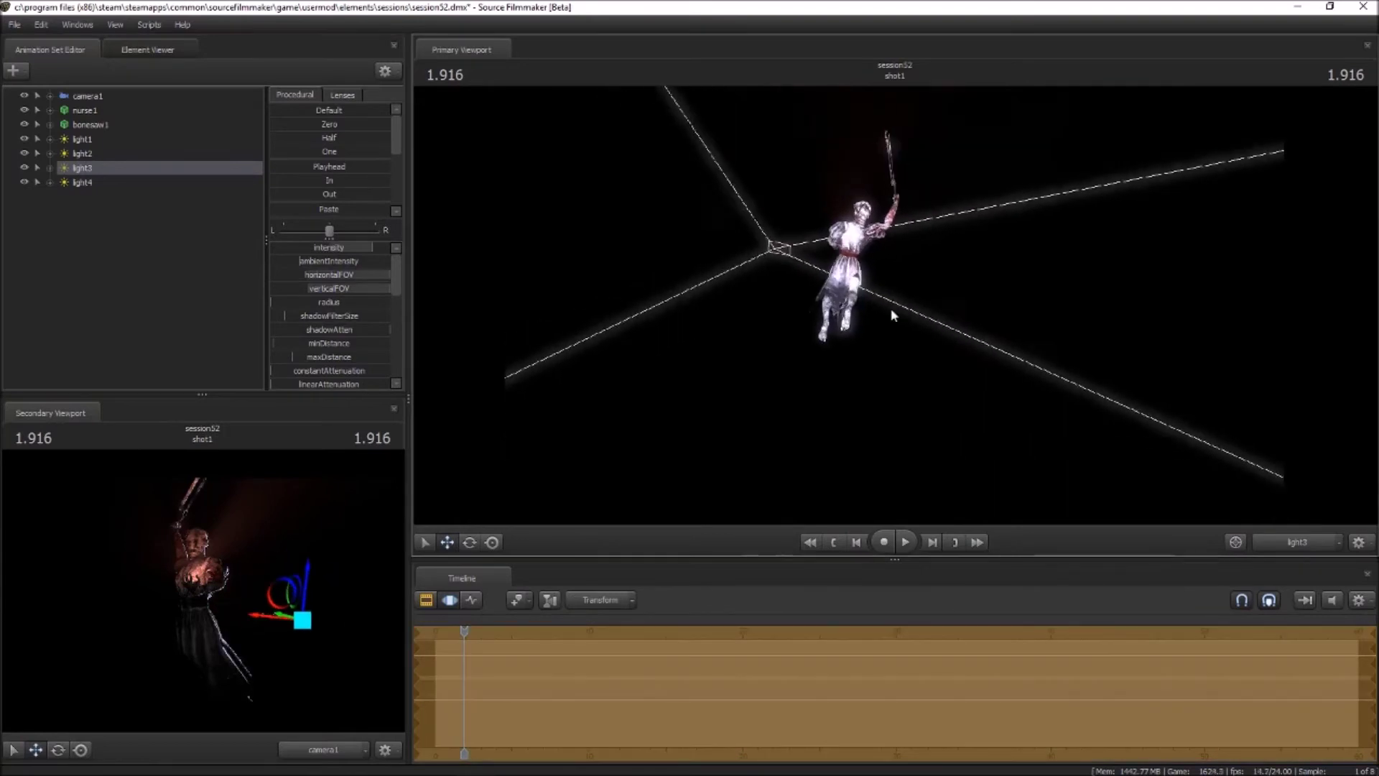
key(Up)
key(Up)
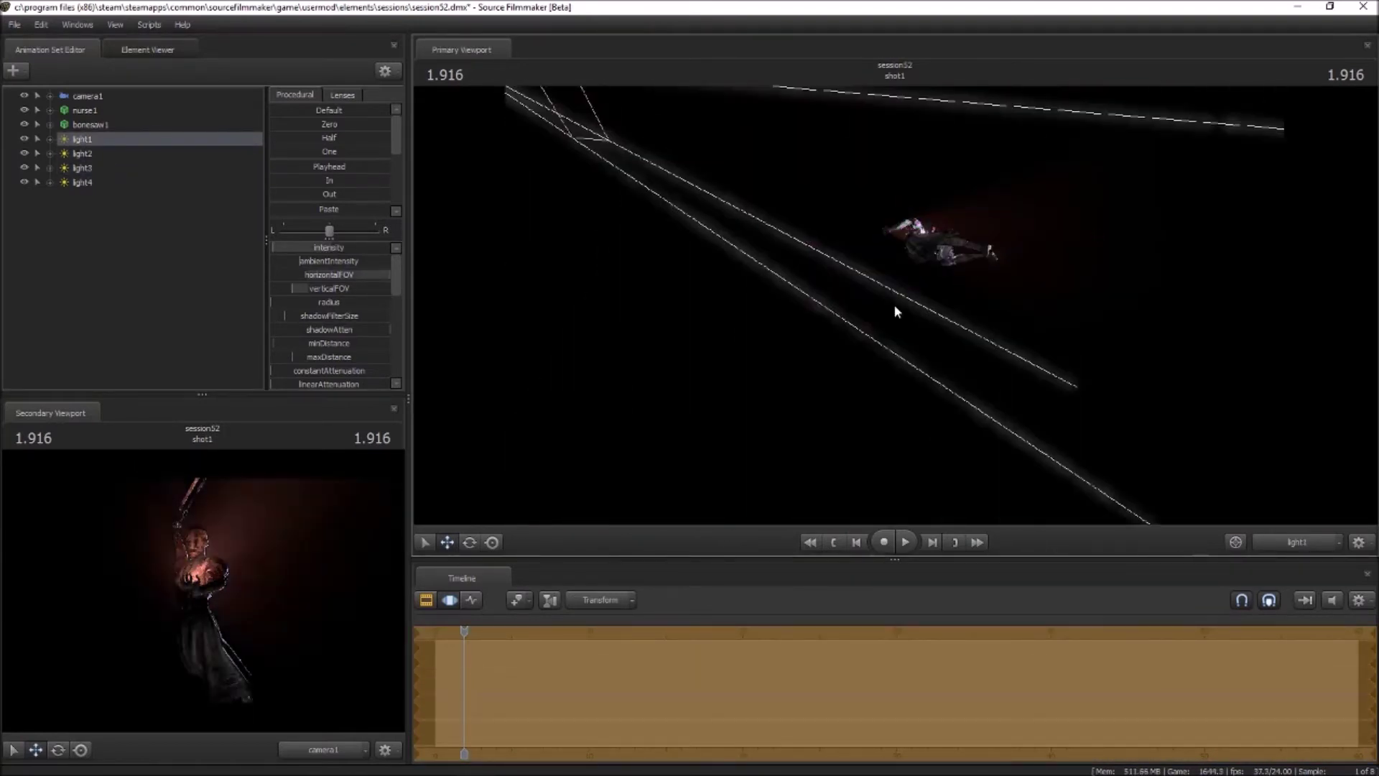
click(89, 124)
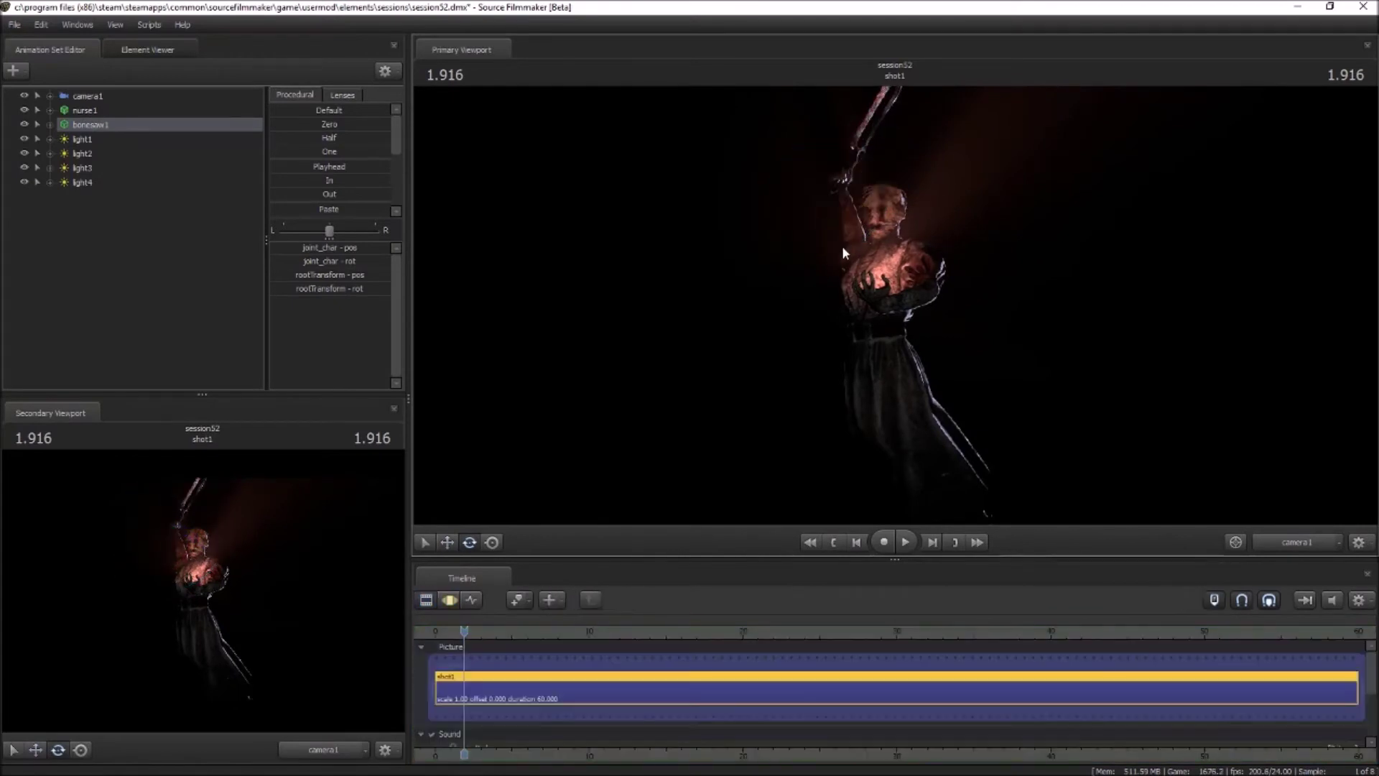
drag(843, 208, 796, 201)
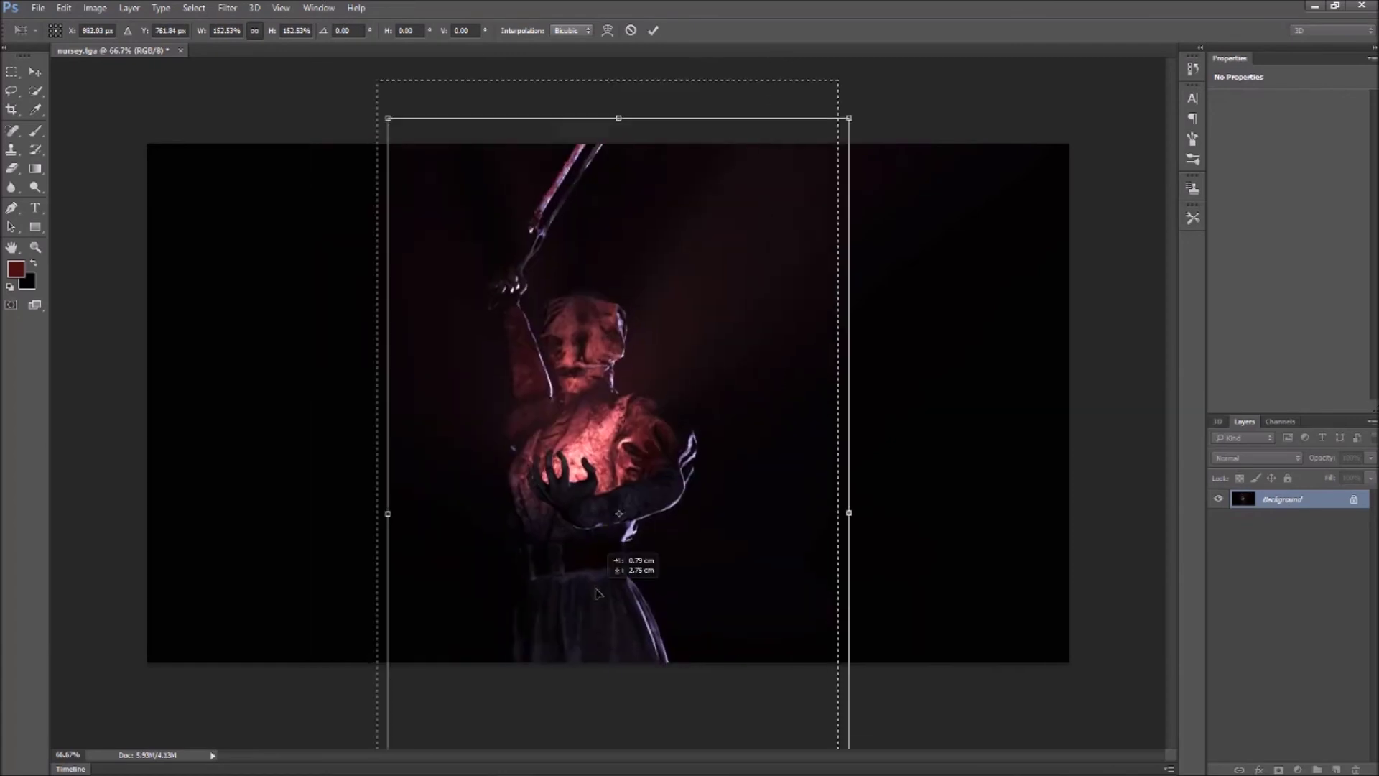
Cancel the Free Transform scaling so the render stays at original size.
key(Escape)
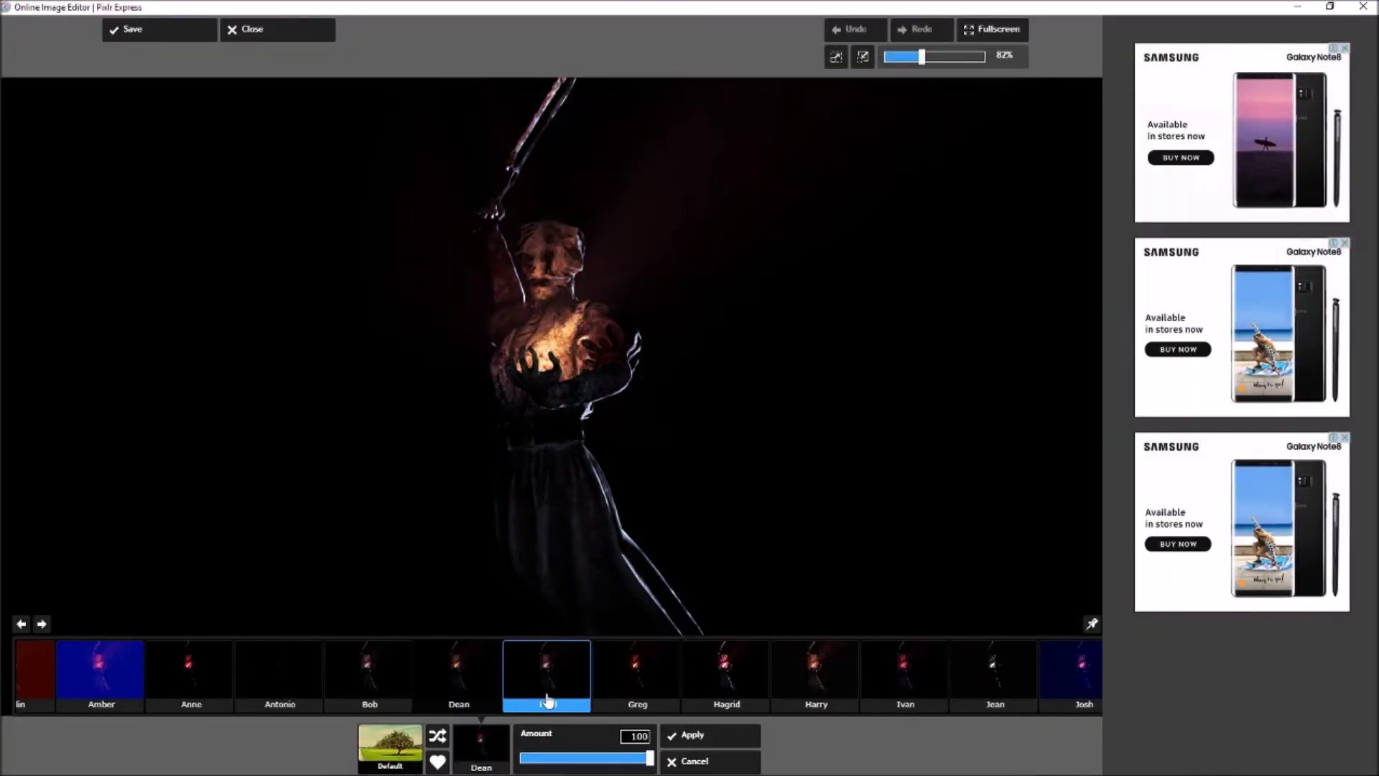
Preview the Greg, Ramona, Dean and Subtle effect presets, then discard the previewed effect.
click(636, 686)
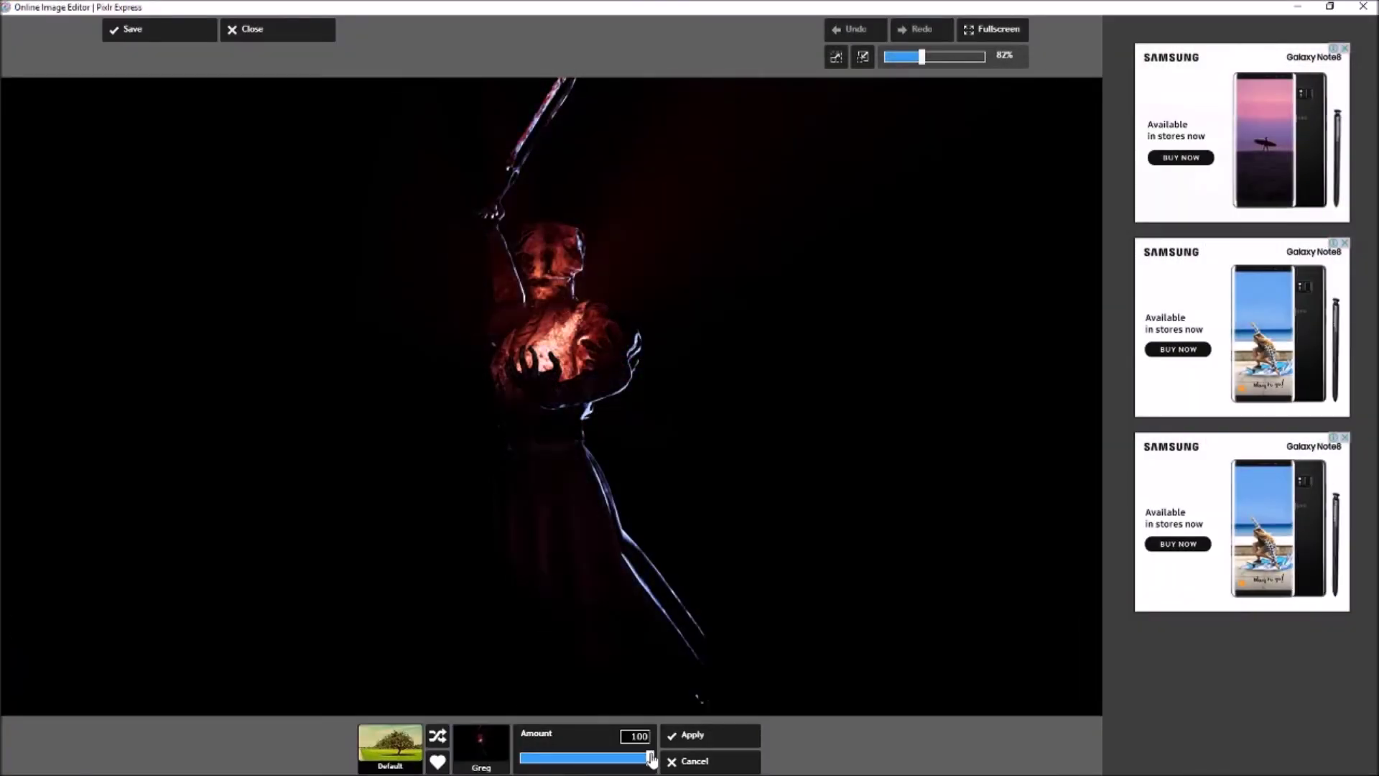
click(717, 675)
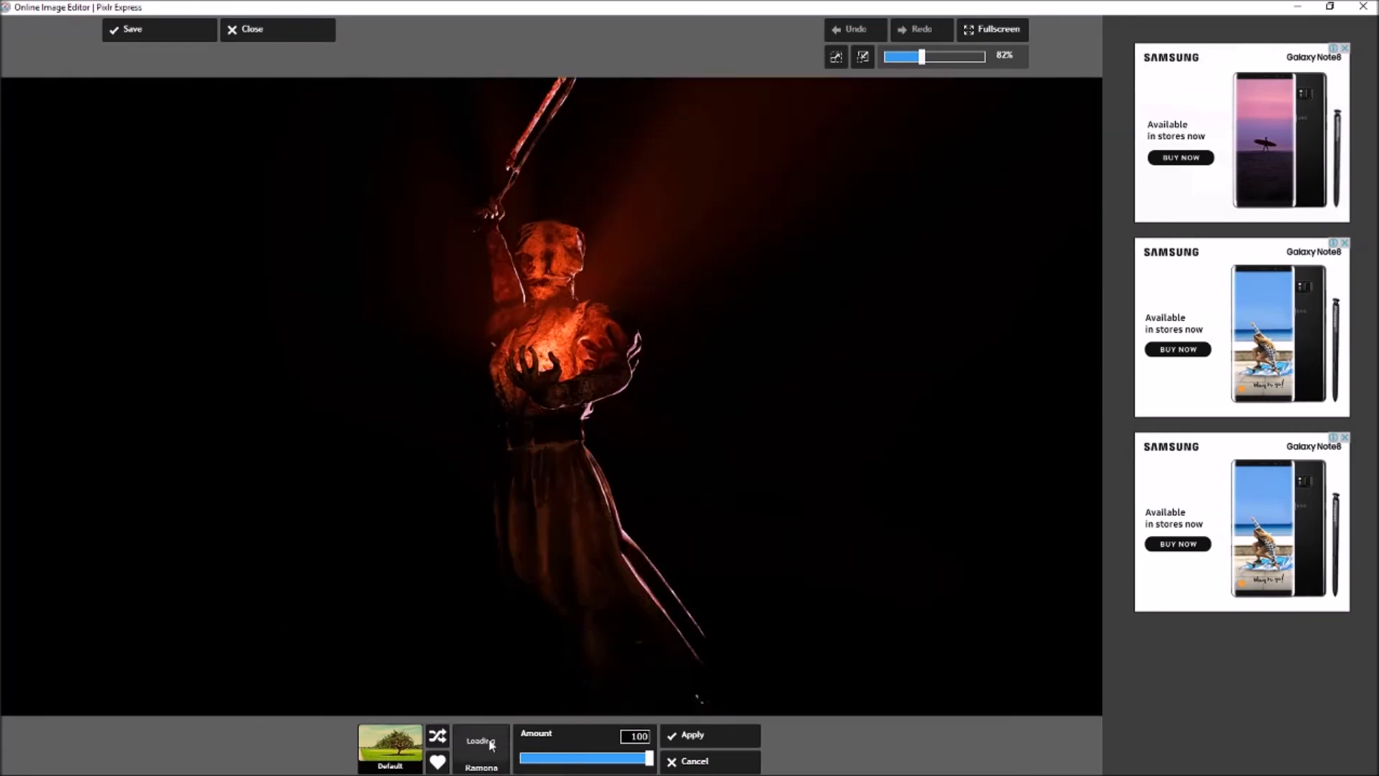
click(979, 677)
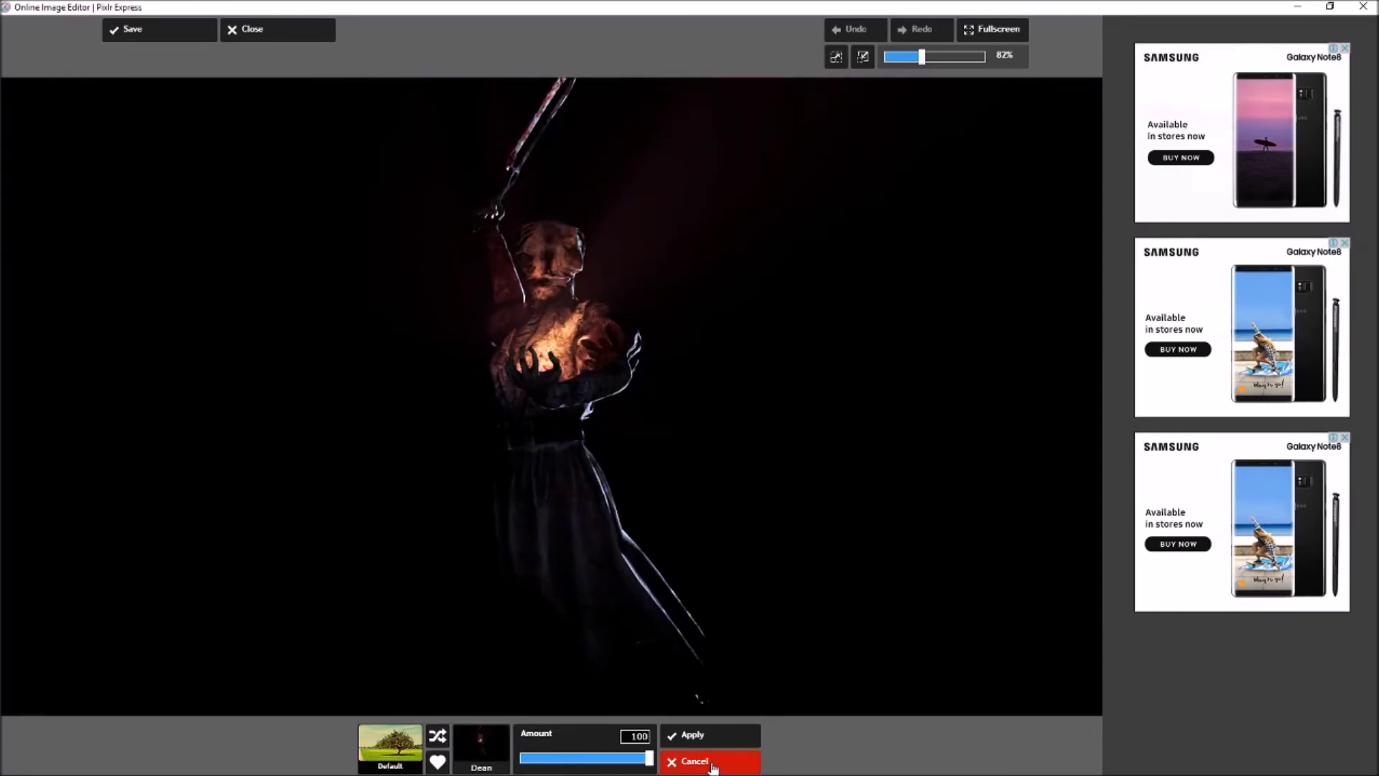
click(438, 736)
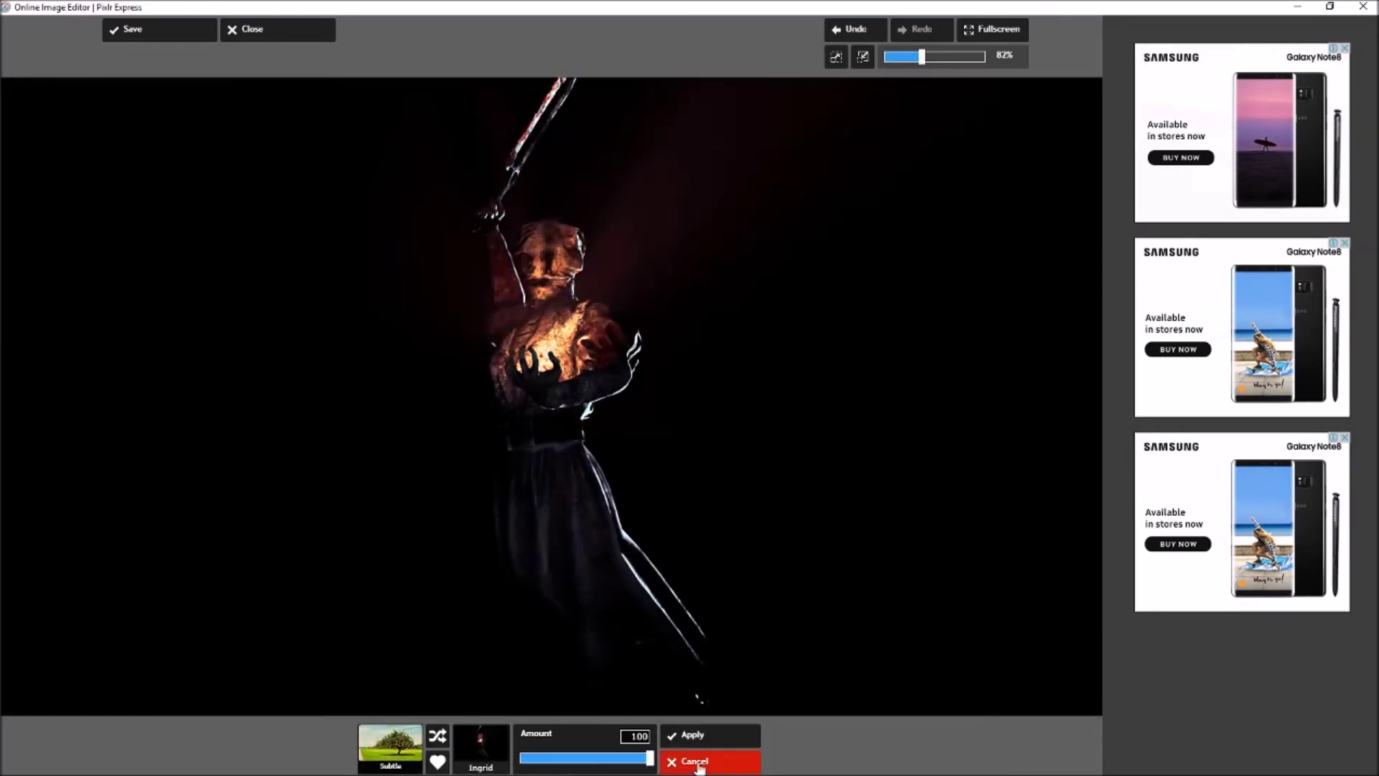
click(390, 746)
Browse the effect categories and apply a Vintage preset for a darker, more neutral look.
click(506, 671)
click(390, 747)
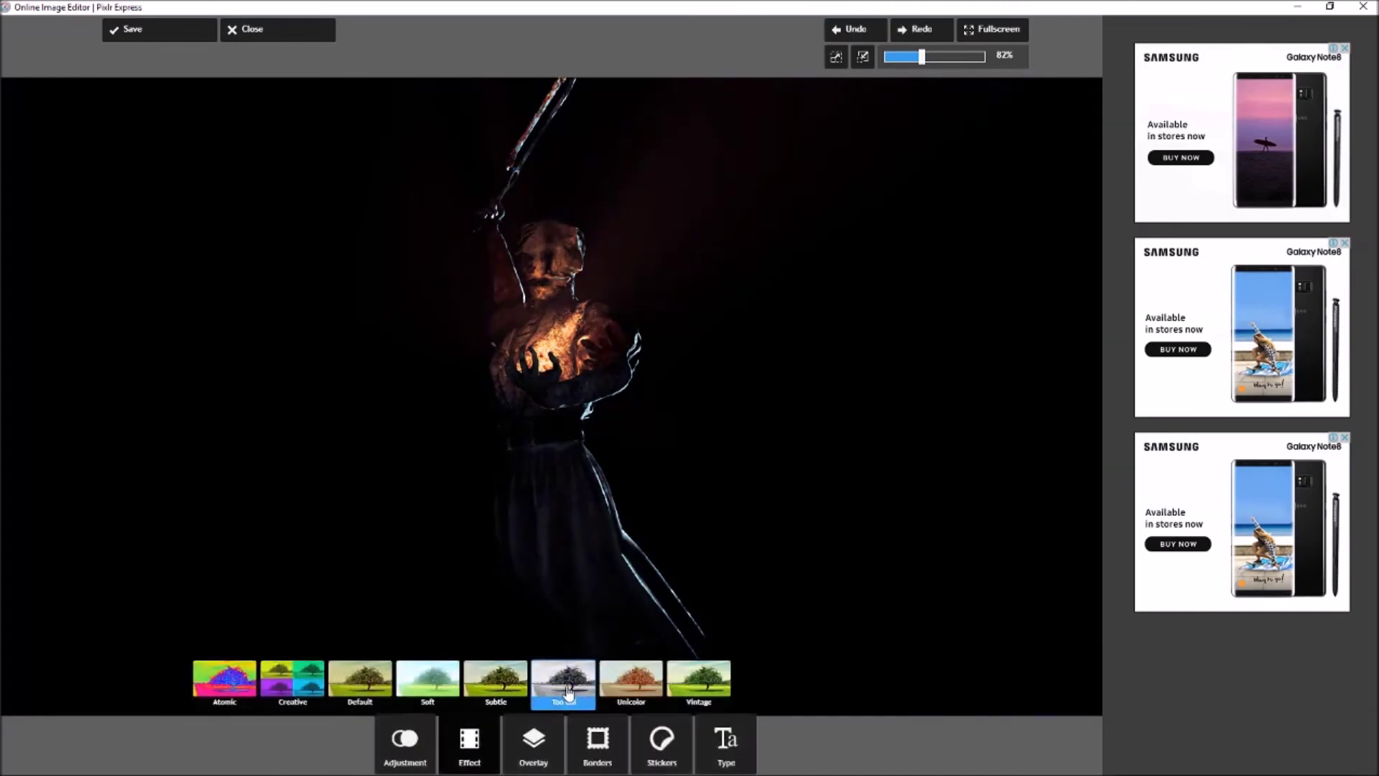
click(569, 671)
click(694, 772)
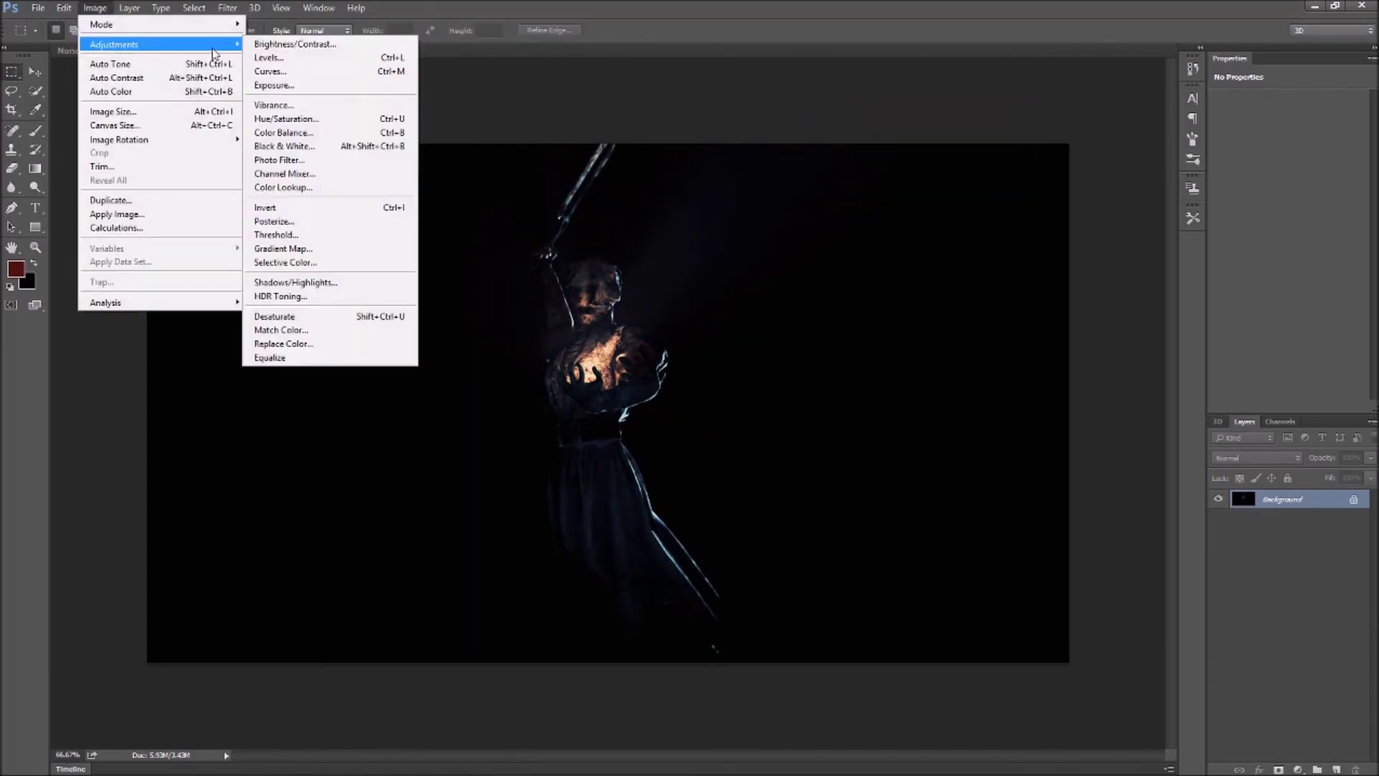
Warm the image with a Warming Filter (85) at density 21 and brighten the Nurse's face.
click(278, 159)
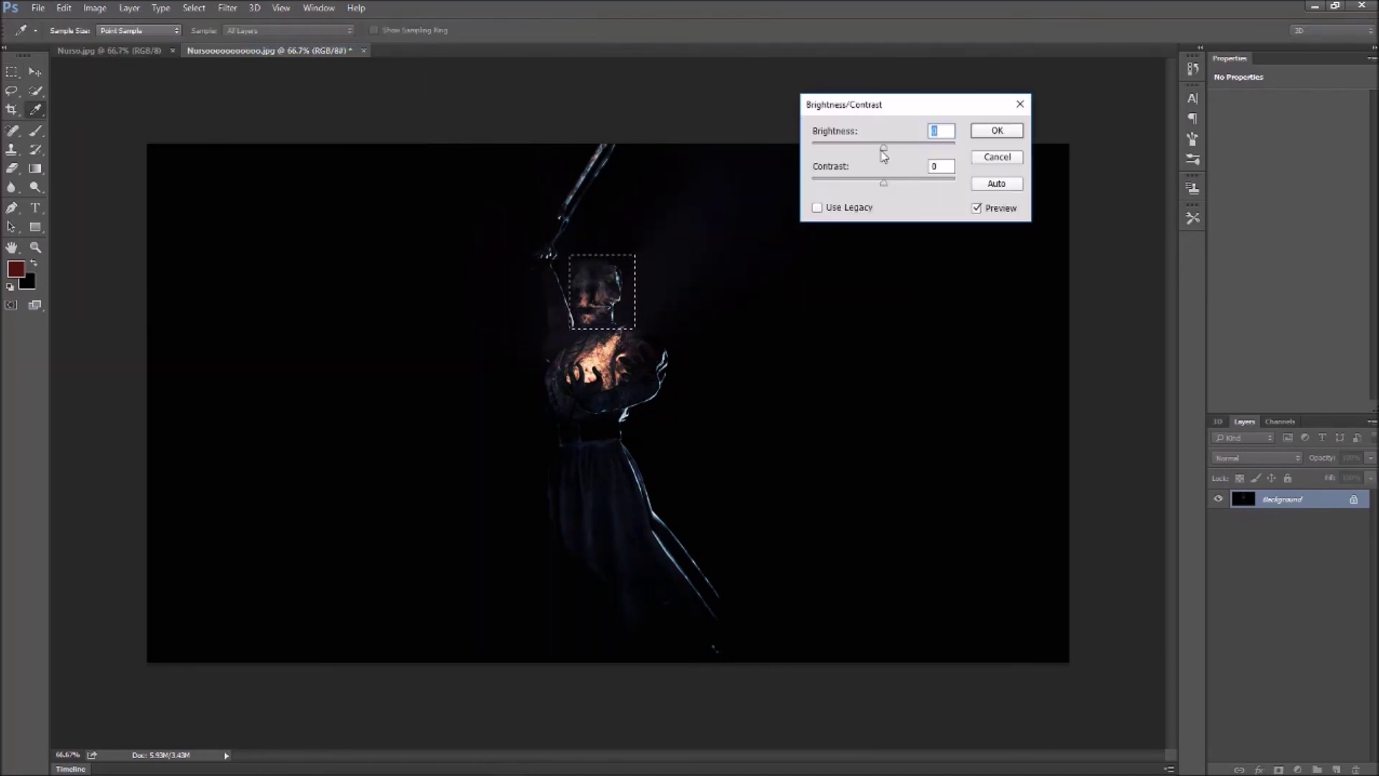
click(997, 131)
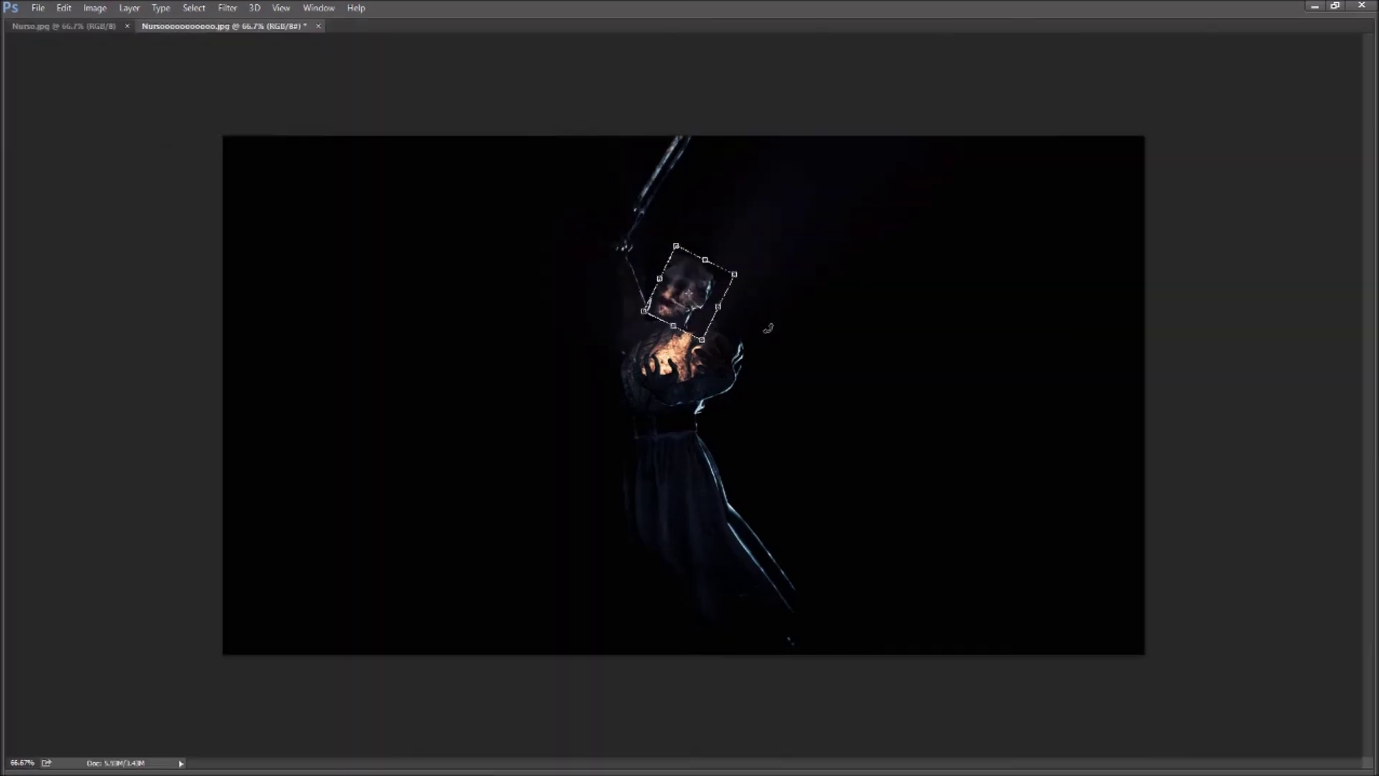